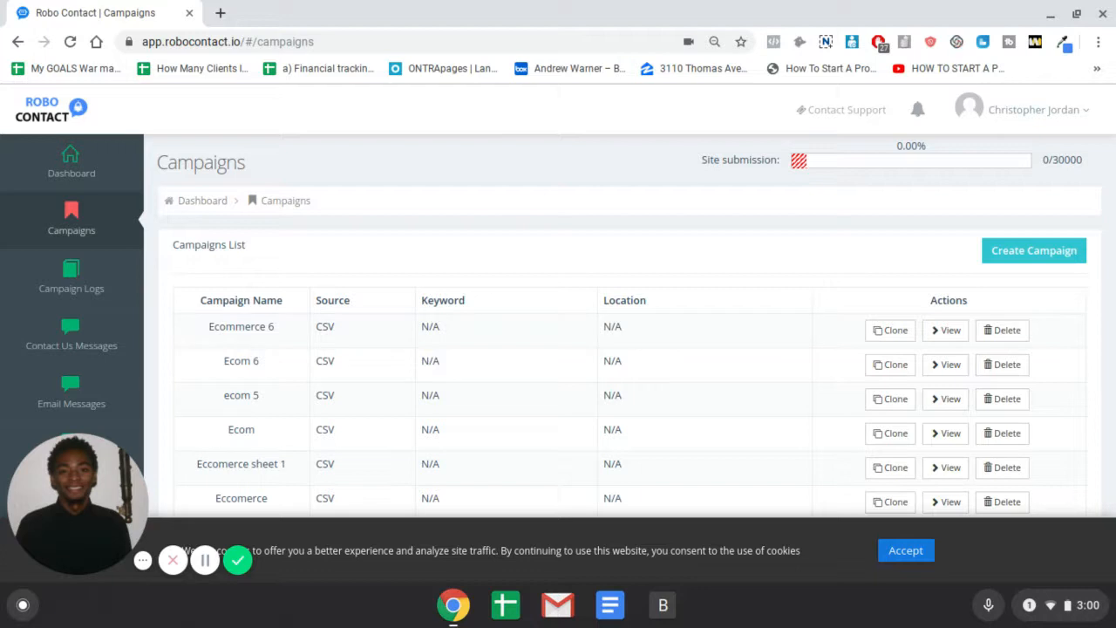
{"action": "scroll", "coordinate": [381, 266], "scroll_direction": "down", "scroll_amount": 2}
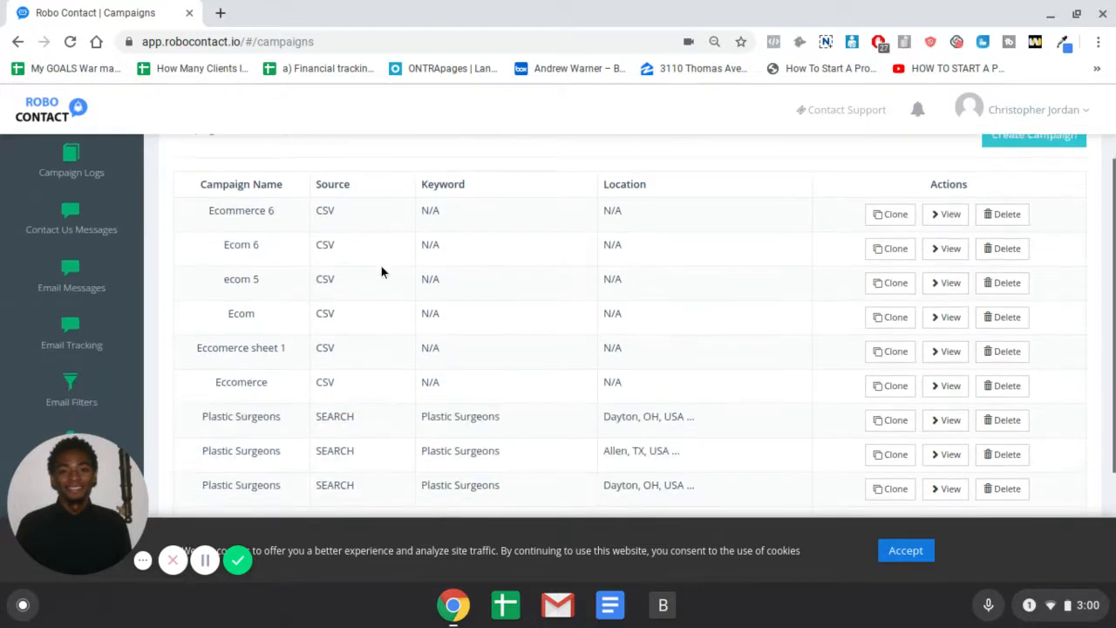
{"action": "scroll", "coordinate": [440, 359], "scroll_direction": "up", "scroll_amount": 1}
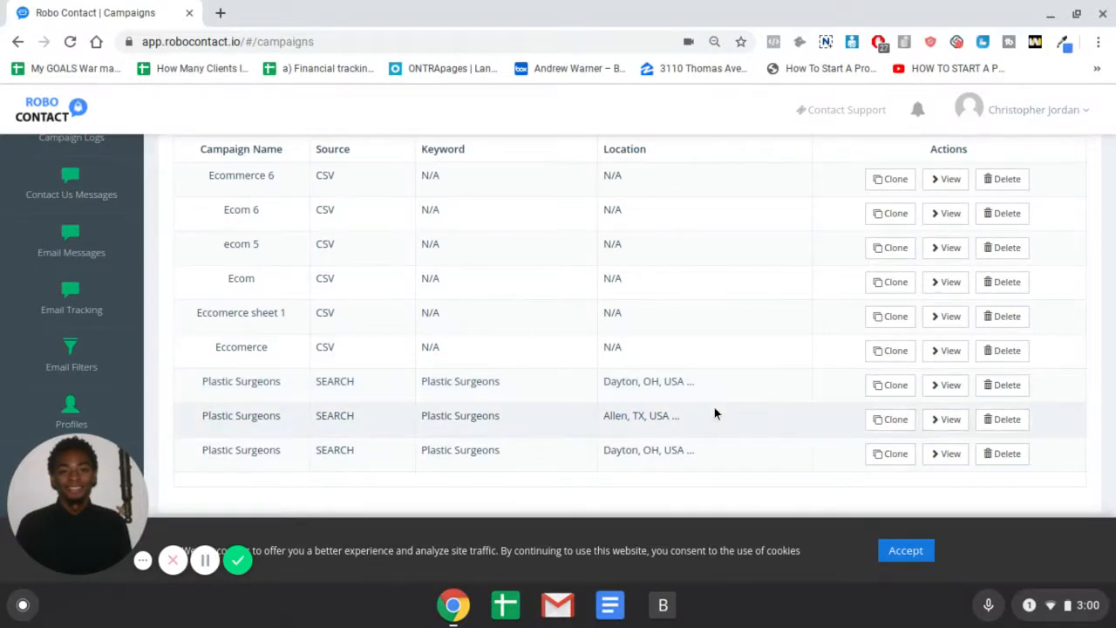
{"action": "scroll", "coordinate": [608, 354], "scroll_direction": "up", "scroll_amount": 1}
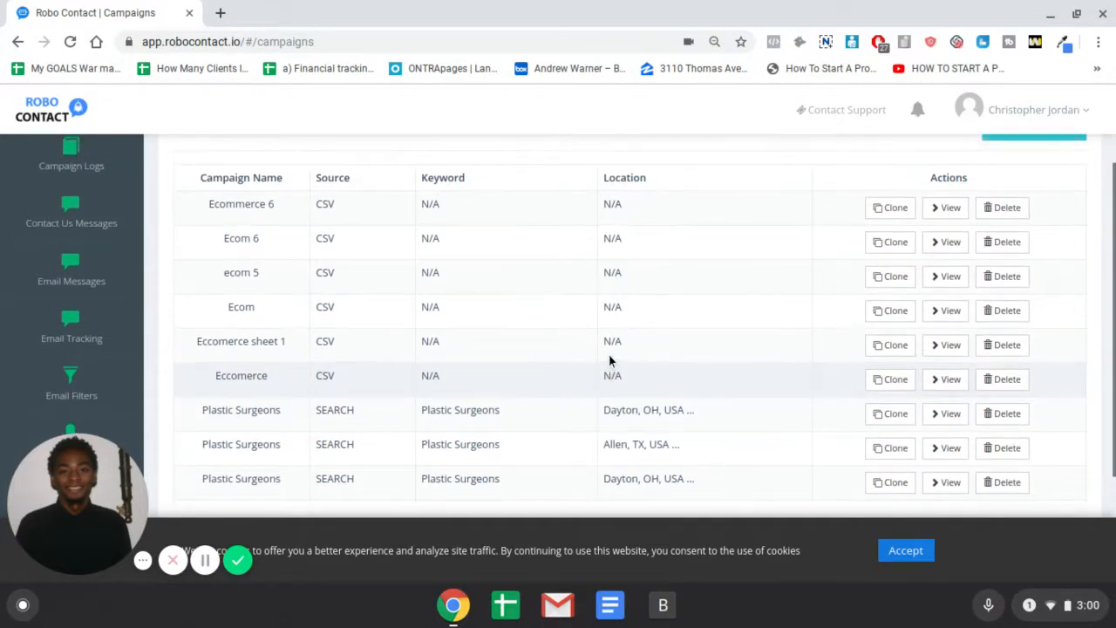
{"action": "scroll", "coordinate": [608, 359], "scroll_direction": "up", "scroll_amount": 3}
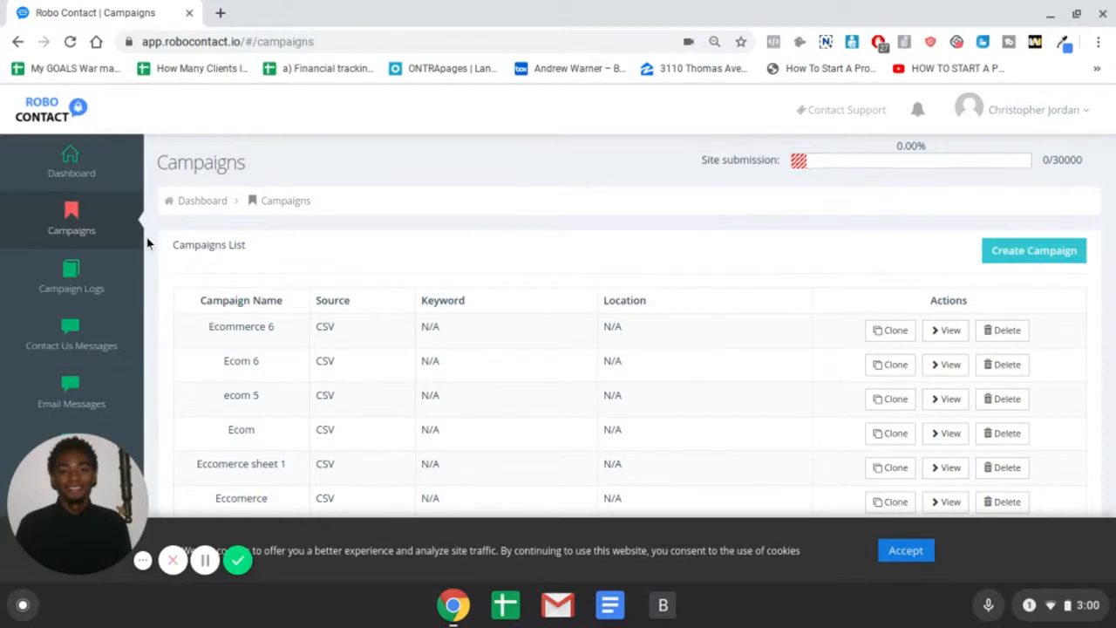
{"action": "scroll", "coordinate": [104, 236], "scroll_direction": "down", "scroll_amount": 1}
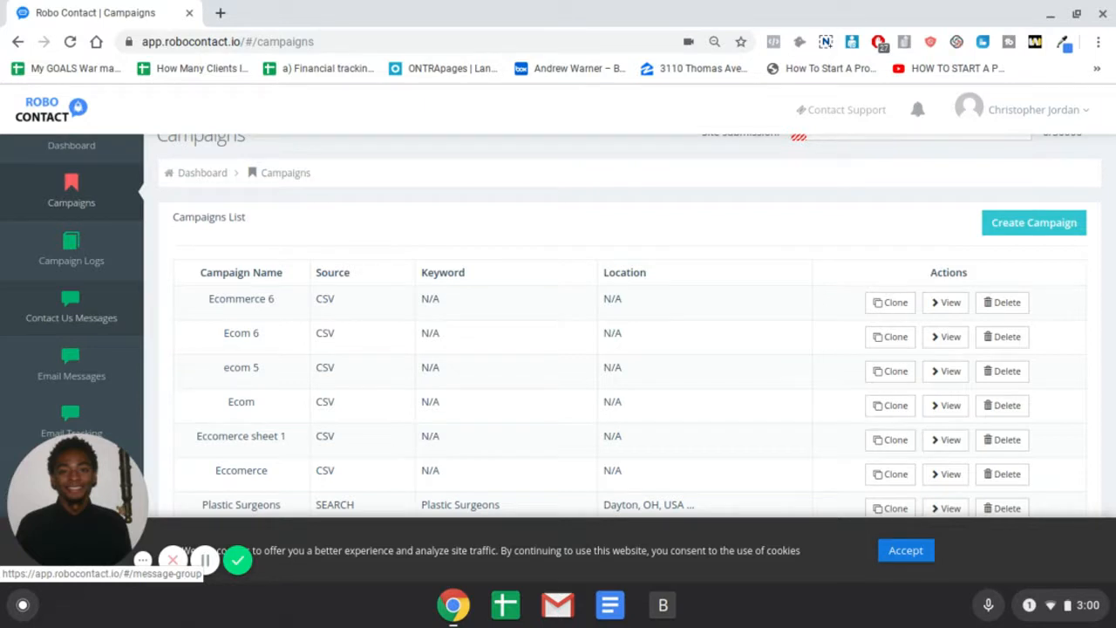
{"action": "scroll", "coordinate": [108, 326], "scroll_direction": "down", "scroll_amount": 1}
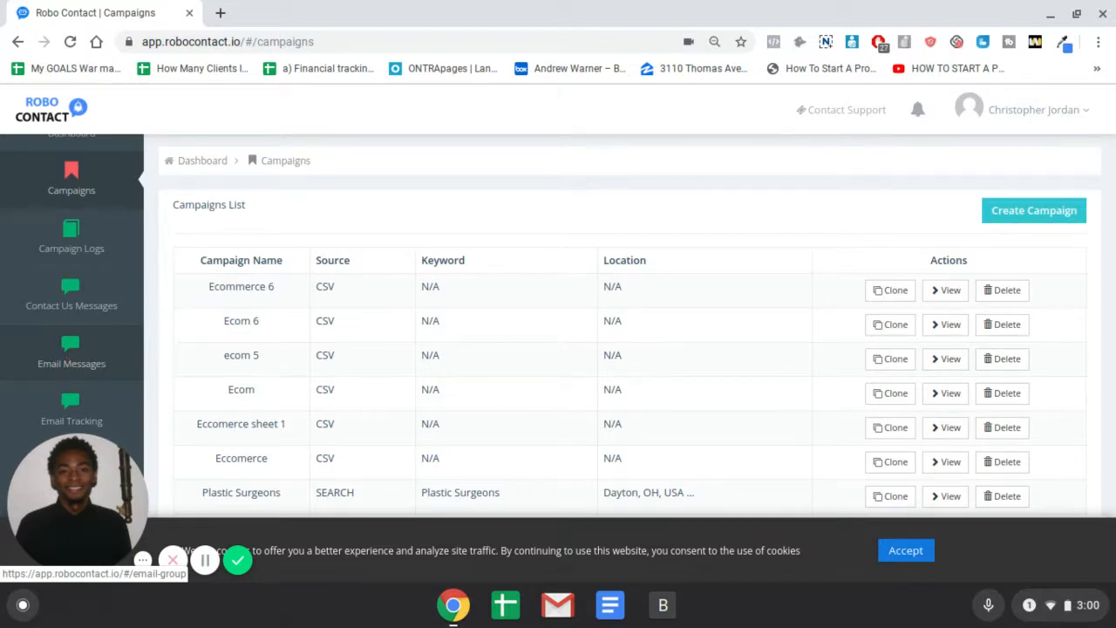
{"action": "scroll", "coordinate": [144, 400], "scroll_direction": "down", "scroll_amount": 2}
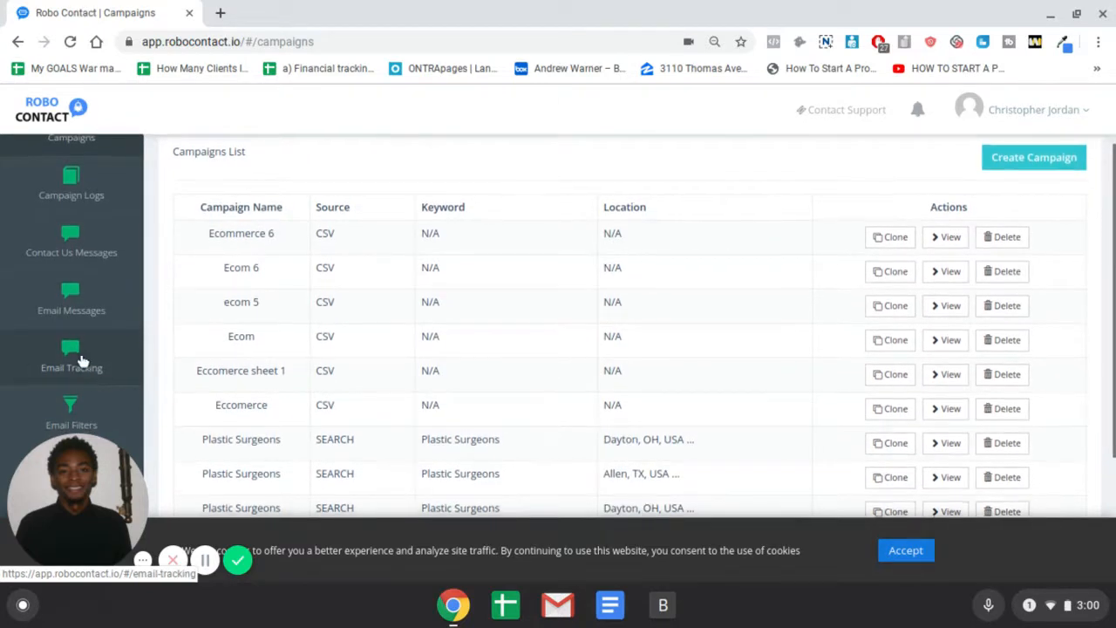
{"action": "scroll", "coordinate": [79, 356], "scroll_direction": "down", "scroll_amount": 1}
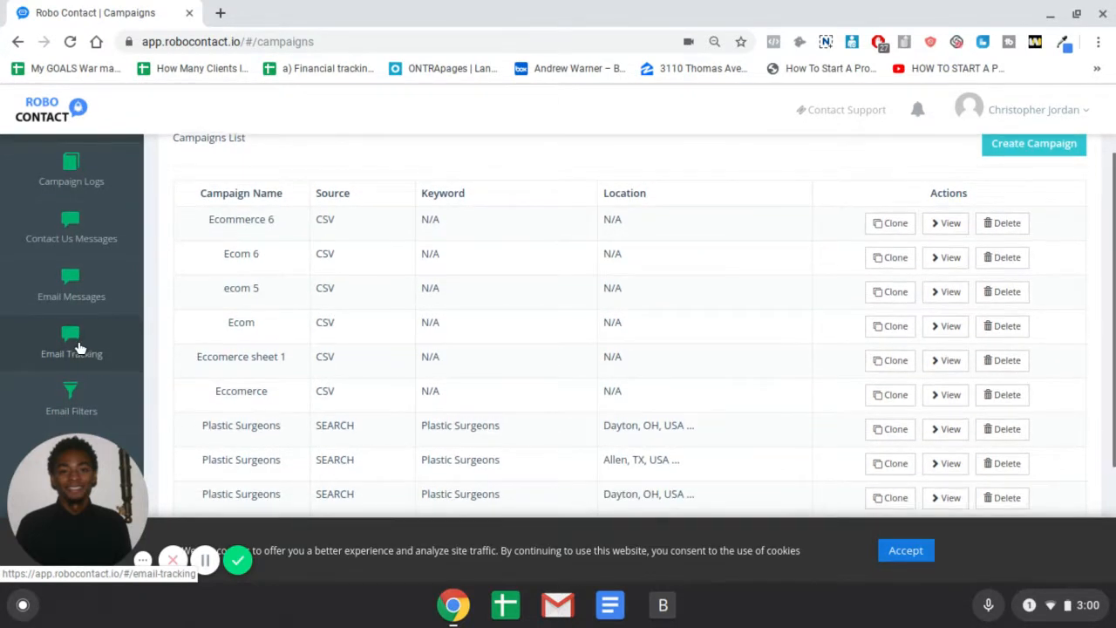
{"action": "scroll", "coordinate": [79, 349], "scroll_direction": "down", "scroll_amount": 2}
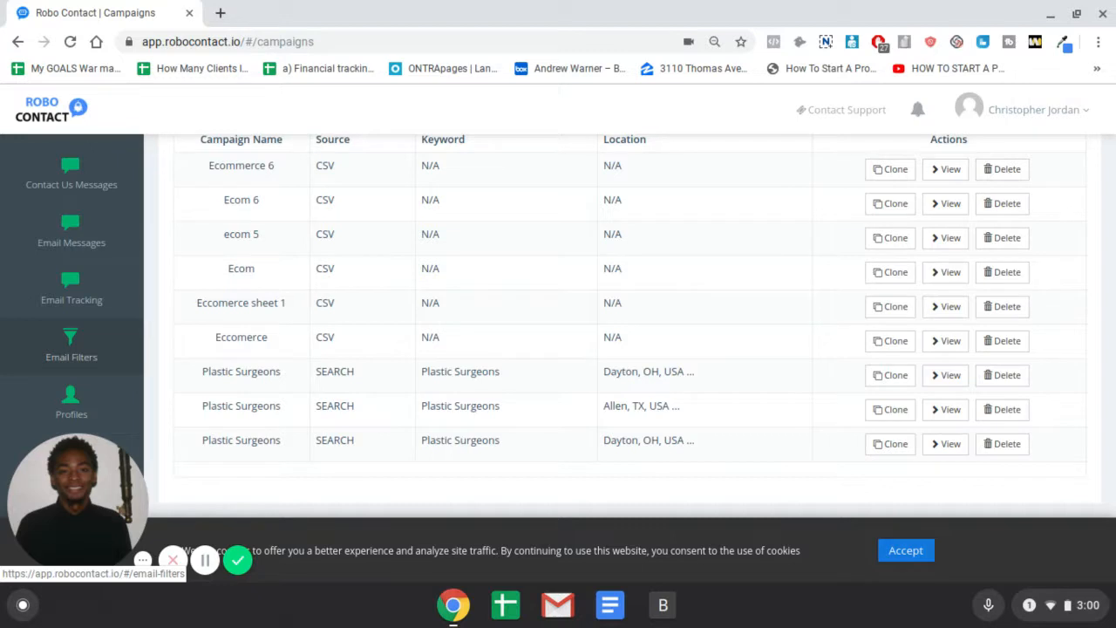
{"action": "scroll", "coordinate": [102, 366], "scroll_direction": "down", "scroll_amount": 3}
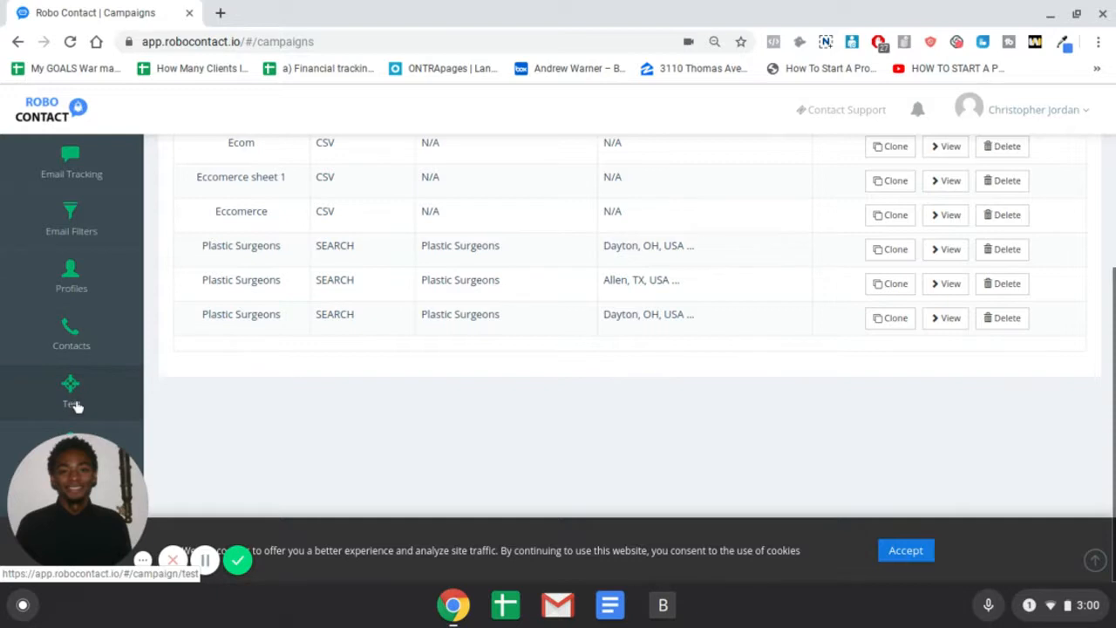
{"action": "scroll", "coordinate": [93, 391], "scroll_direction": "up", "scroll_amount": 2}
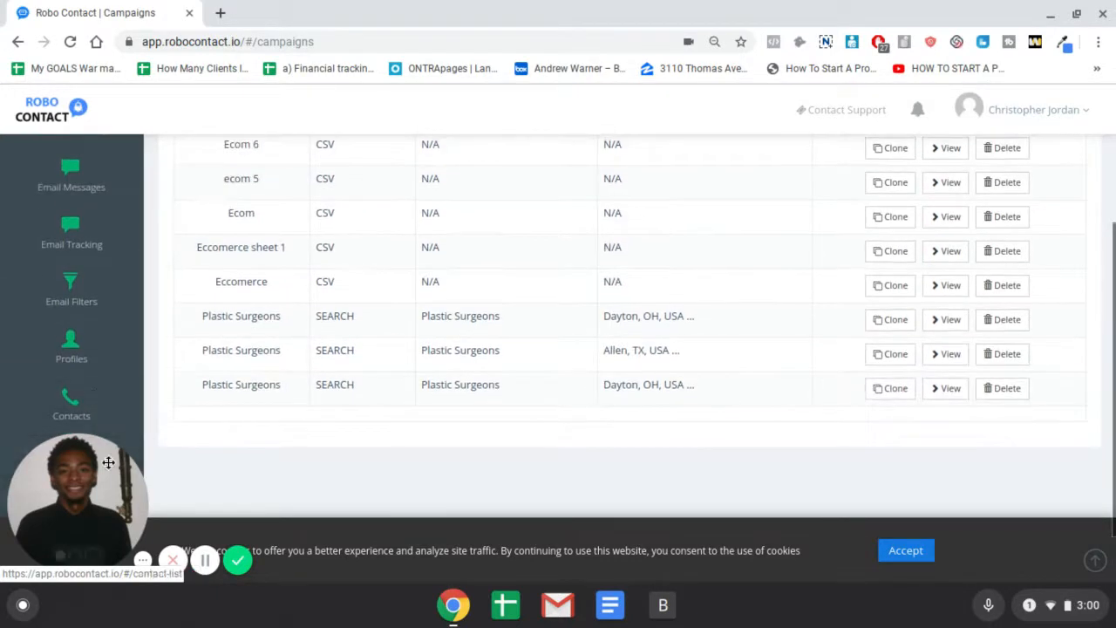
{"action": "scroll", "coordinate": [103, 470], "scroll_direction": "down", "scroll_amount": 2}
{"action": "left_click_drag", "start_coordinate": [96, 492], "coordinate": [979, 431]}
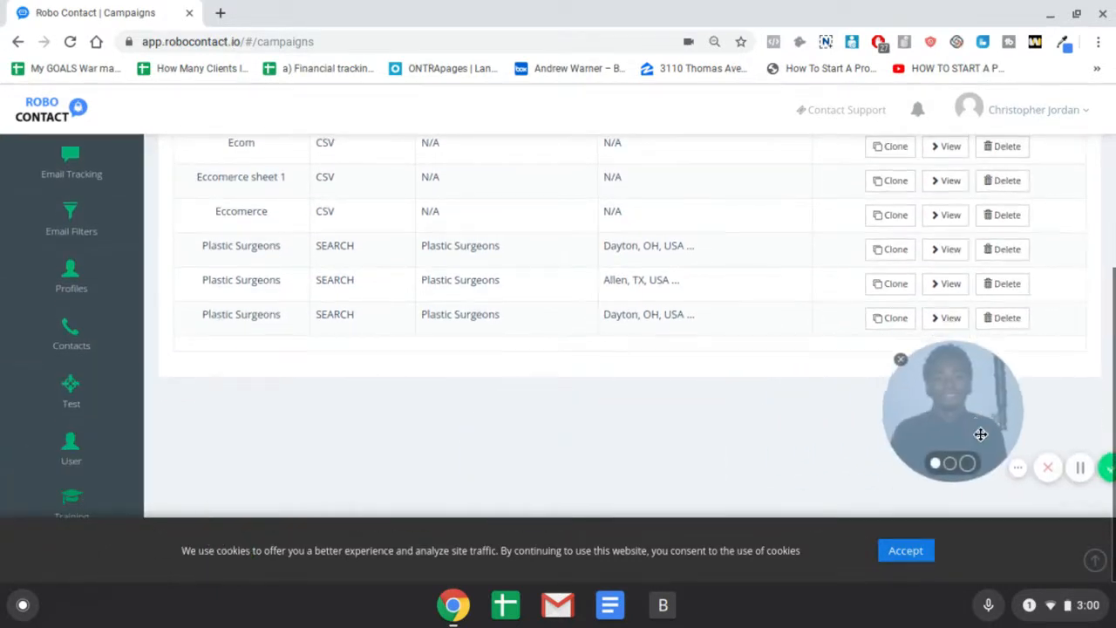
{"action": "left_click", "coordinate": [75, 508]}
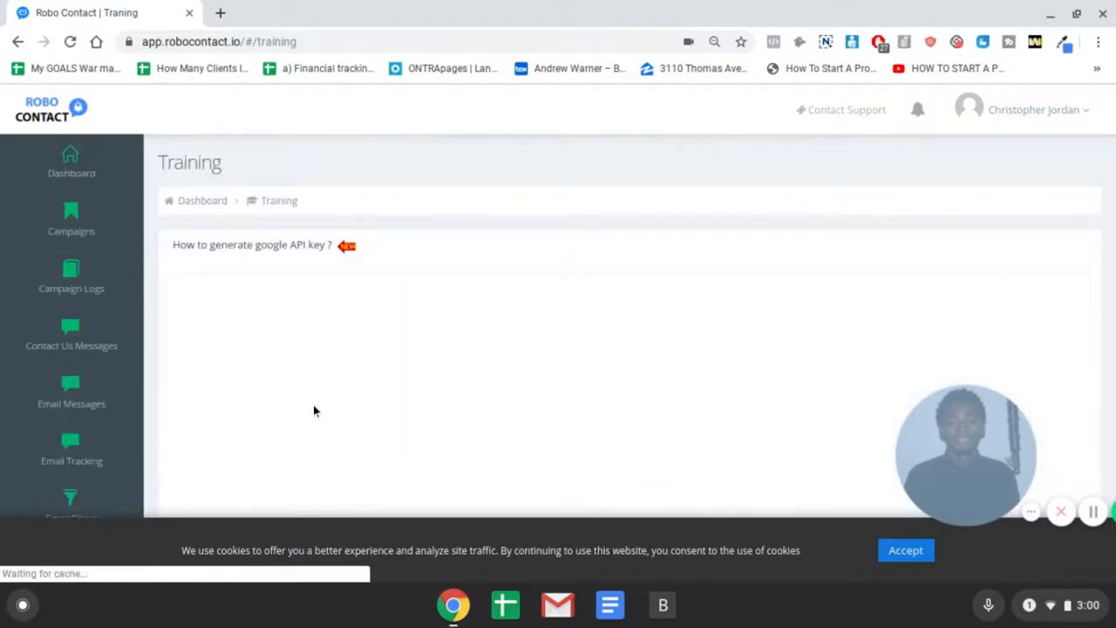
{"action": "left_click", "coordinate": [70, 229]}
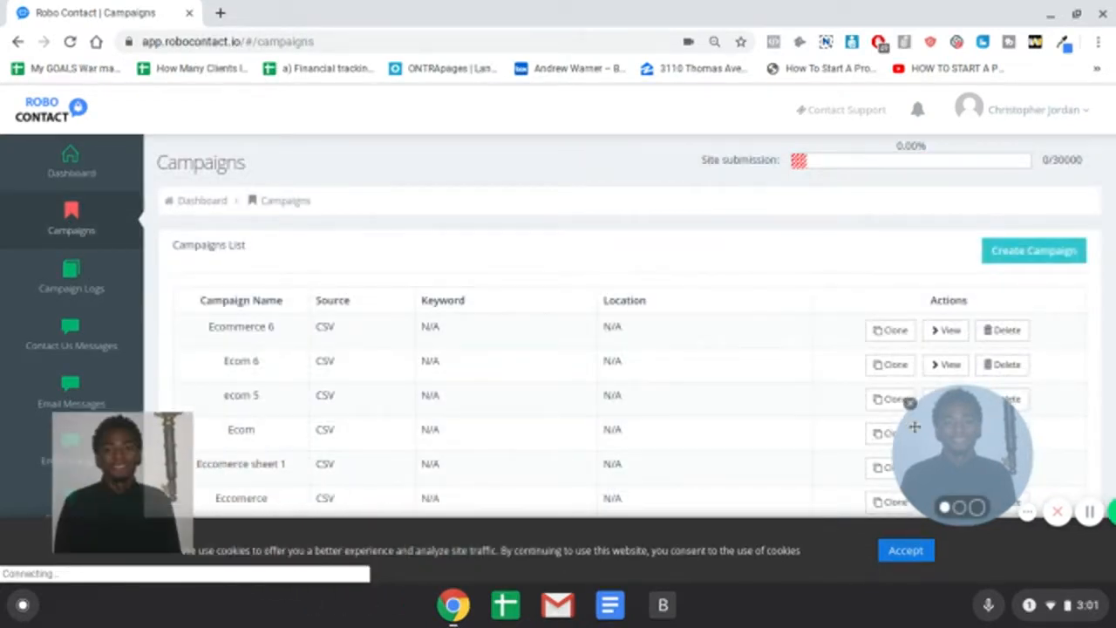
{"action": "left_click_drag", "start_coordinate": [914, 426], "coordinate": [101, 490]}
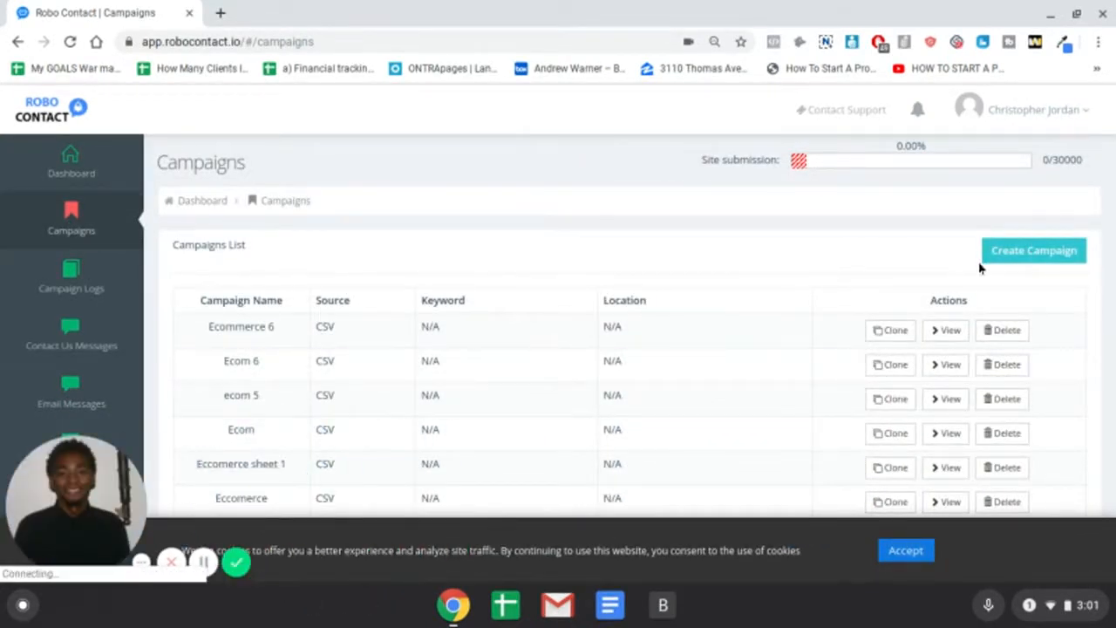
Open the Create Campaign form and enter 'Yoga Studios' as the campaign name
{"action": "left_click", "coordinate": [1020, 251]}
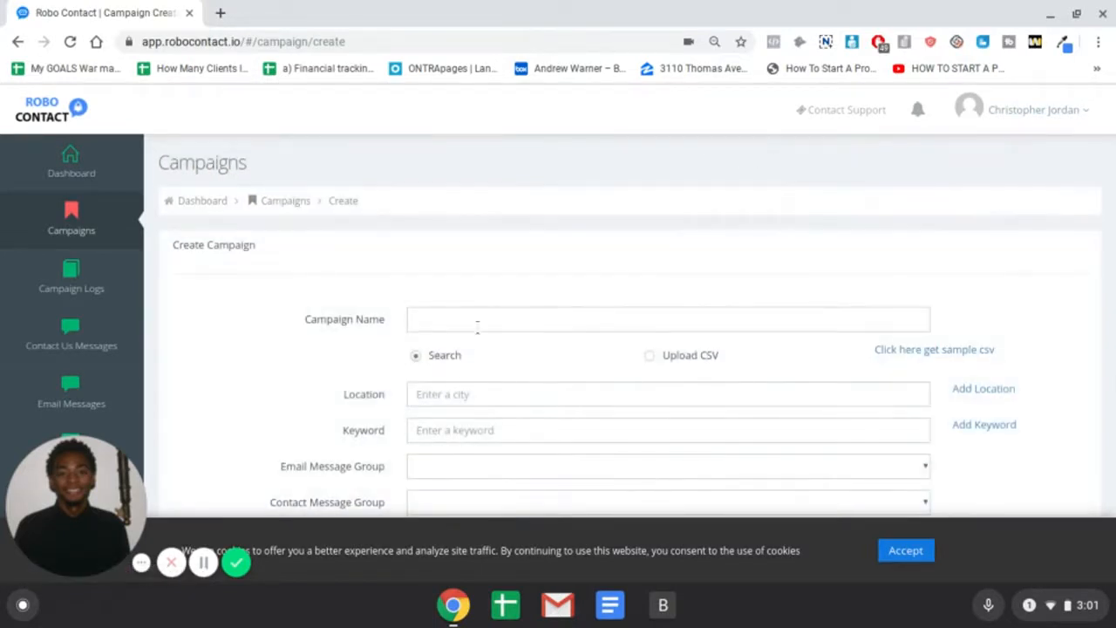
{"action": "left_click", "coordinate": [478, 325]}
{"action": "scroll", "coordinate": [490, 329], "scroll_direction": "down", "scroll_amount": 1}
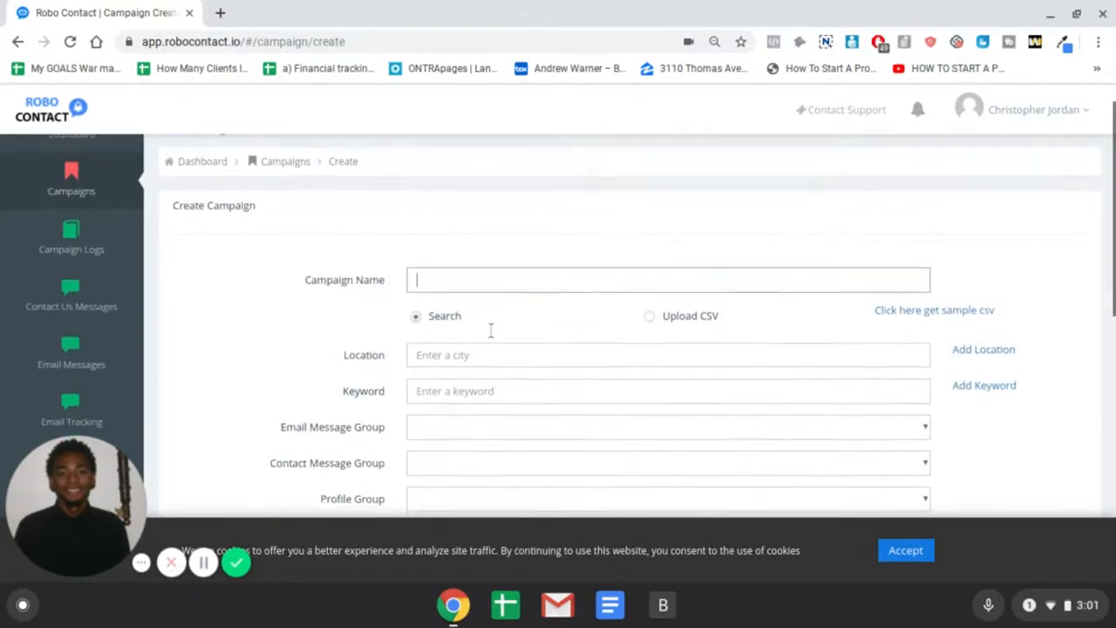
{"action": "type", "text": "Yo"}
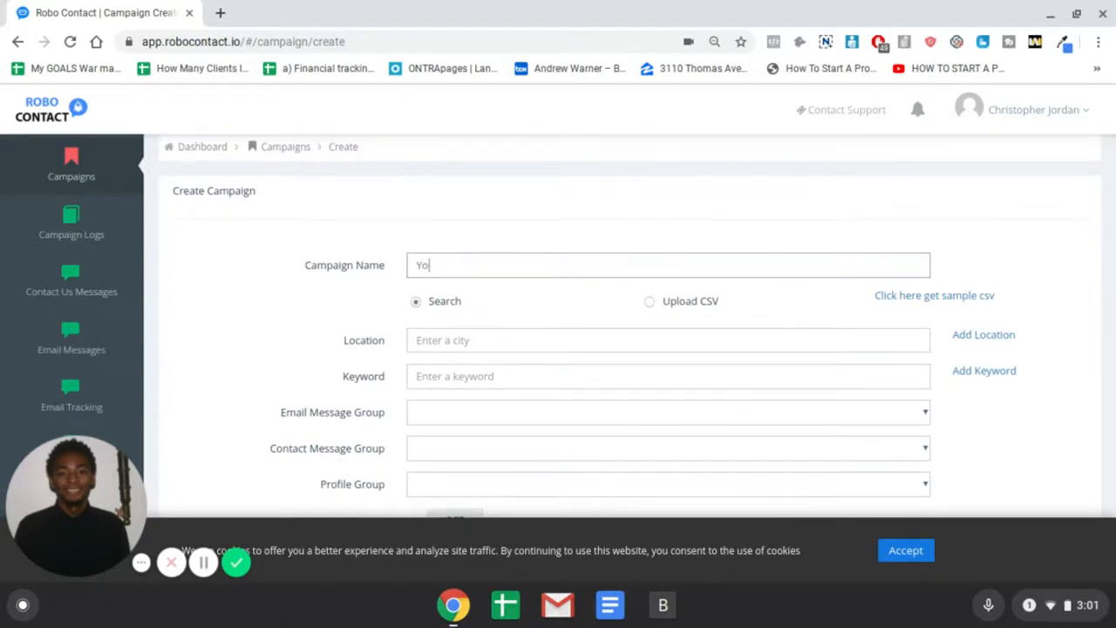
{"action": "type", "text": "ga Studios"}
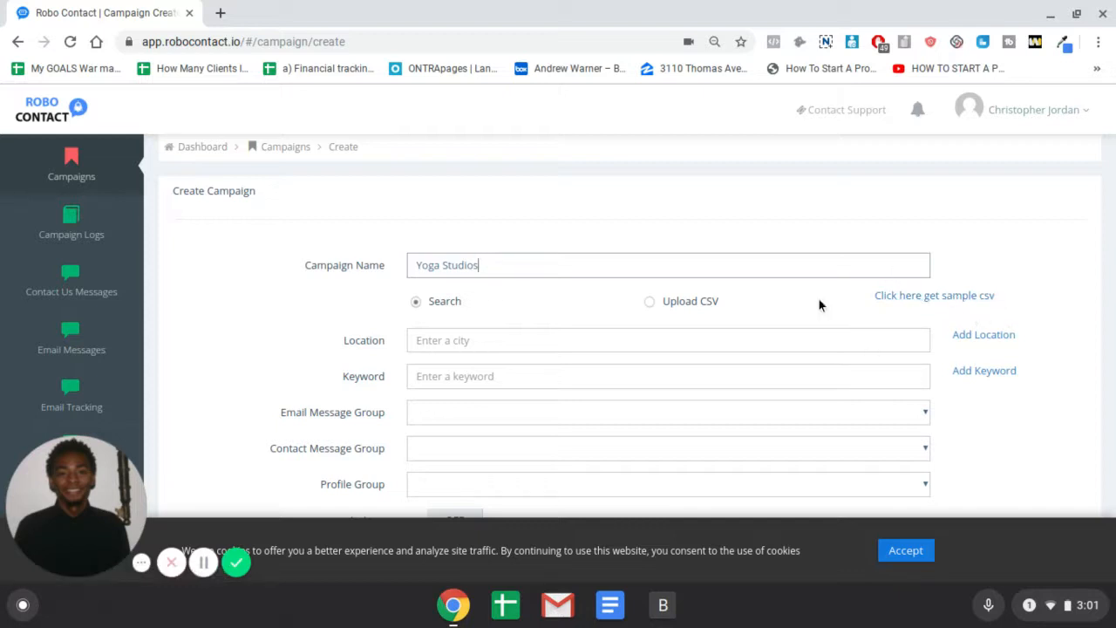
{"action": "left_click", "coordinate": [511, 343]}
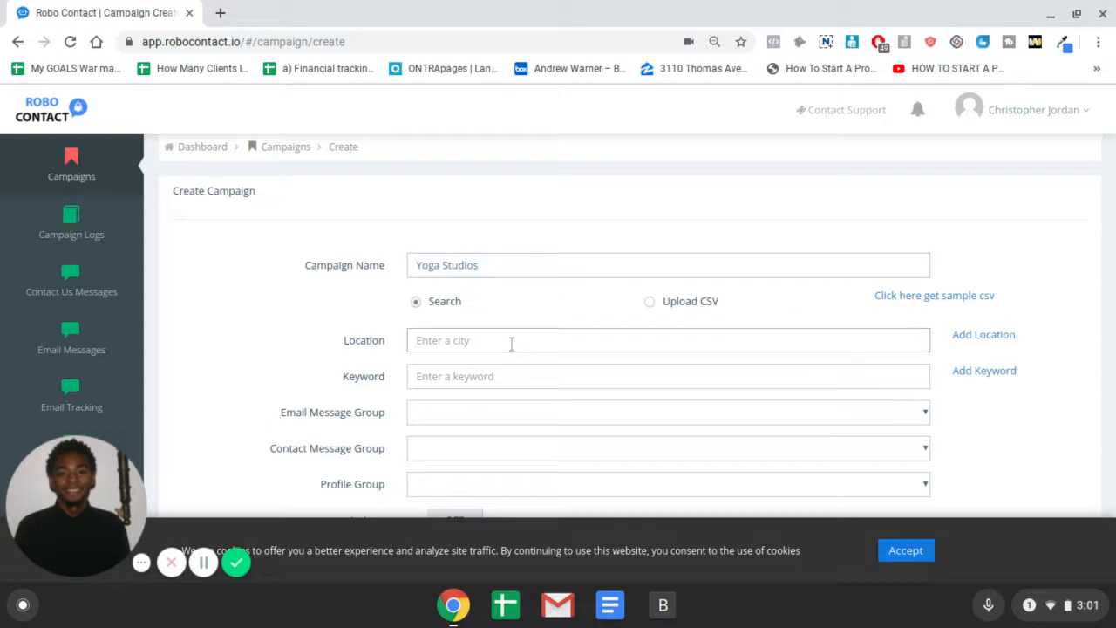
{"action": "scroll", "coordinate": [524, 310], "scroll_direction": "down", "scroll_amount": 1}
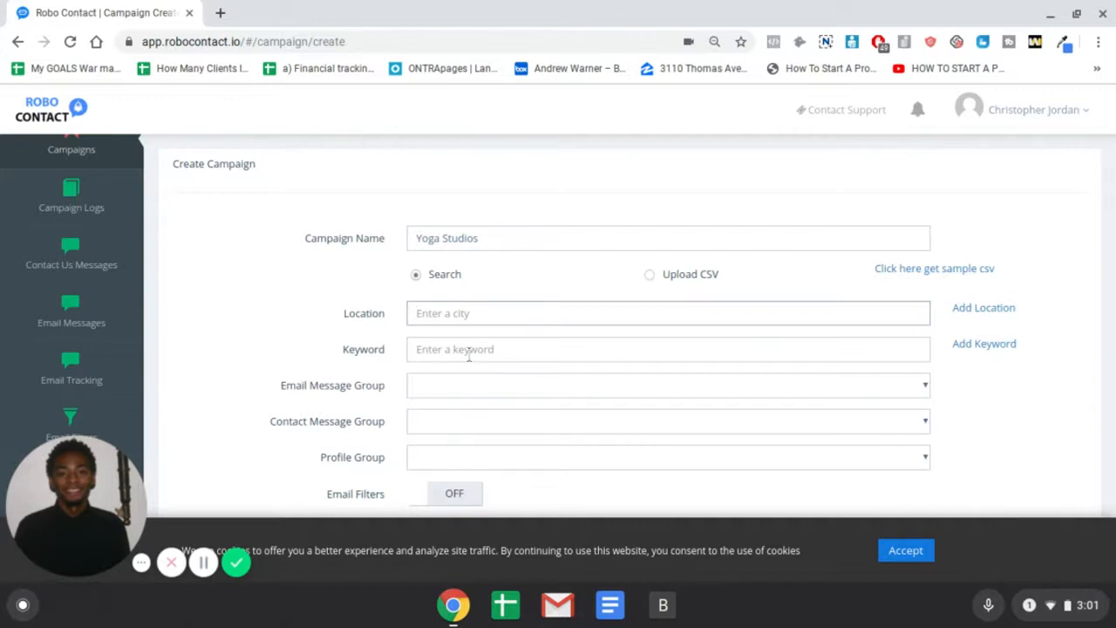
{"action": "scroll", "coordinate": [468, 356], "scroll_direction": "down", "scroll_amount": 4}
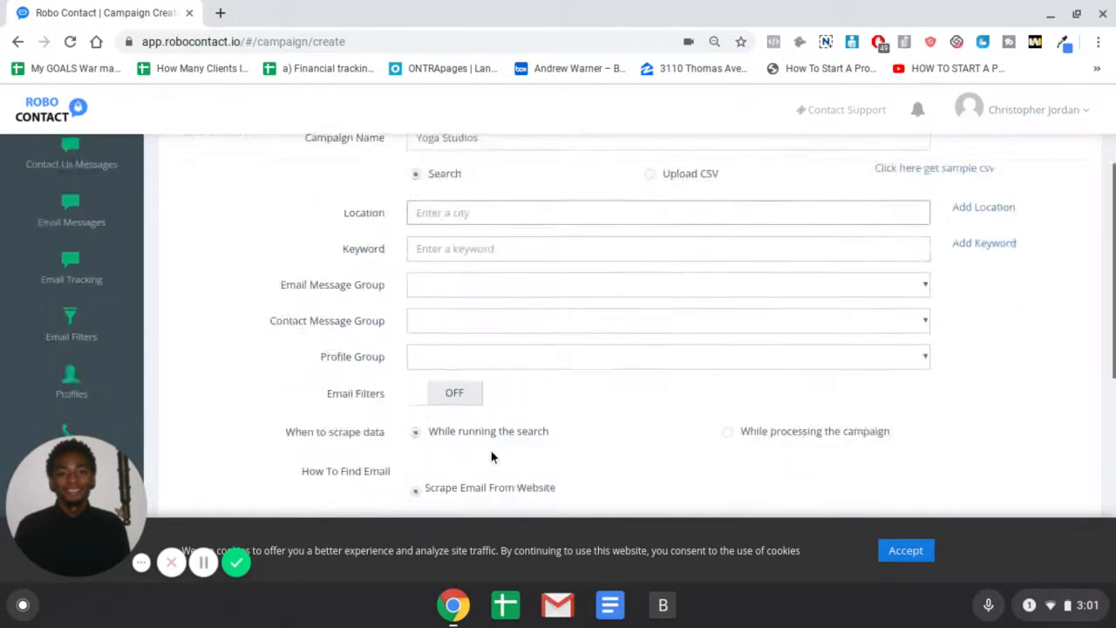
{"action": "scroll", "coordinate": [490, 381], "scroll_direction": "down", "scroll_amount": 5}
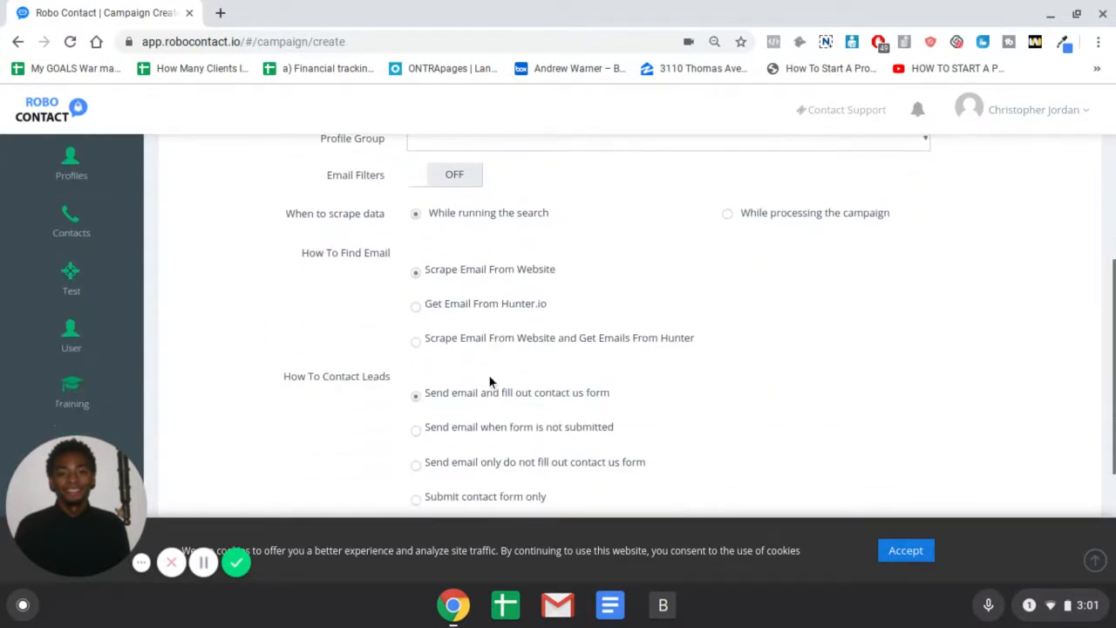
{"action": "scroll", "coordinate": [496, 383], "scroll_direction": "down", "scroll_amount": 5}
{"action": "scroll", "coordinate": [540, 349], "scroll_direction": "up", "scroll_amount": 2}
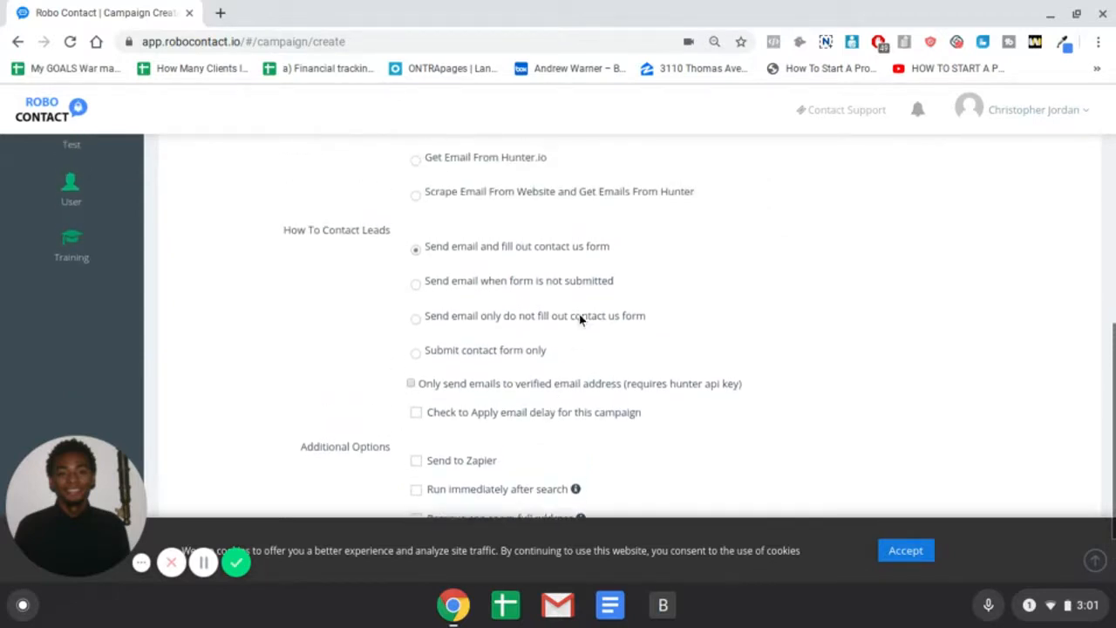
{"action": "scroll", "coordinate": [579, 319], "scroll_direction": "up", "scroll_amount": 1}
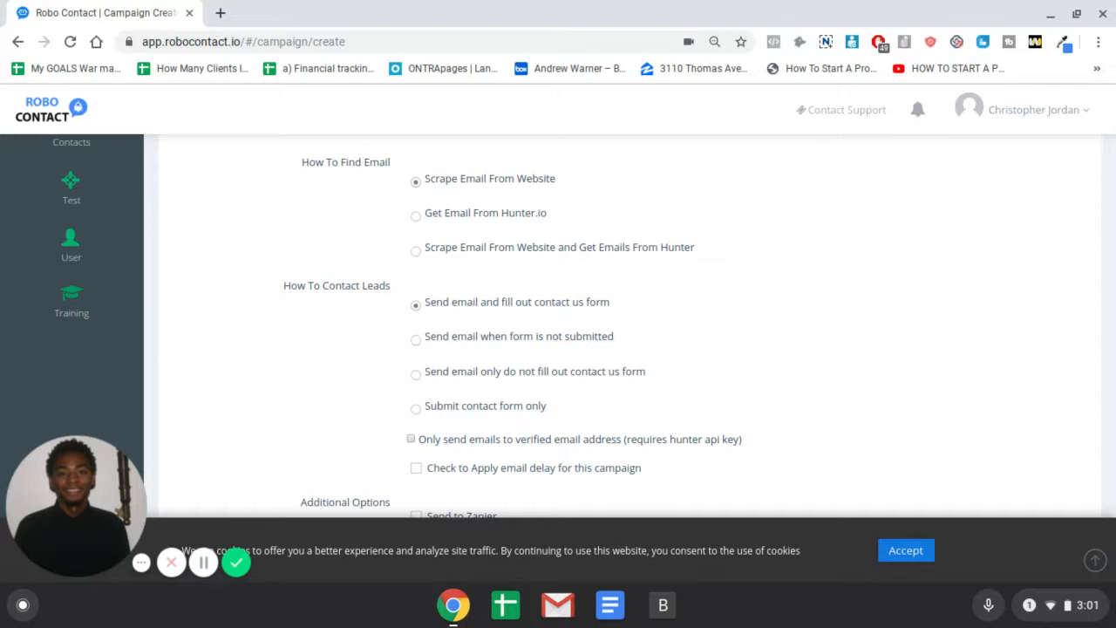
{"action": "scroll", "coordinate": [645, 222], "scroll_direction": "up", "scroll_amount": 3}
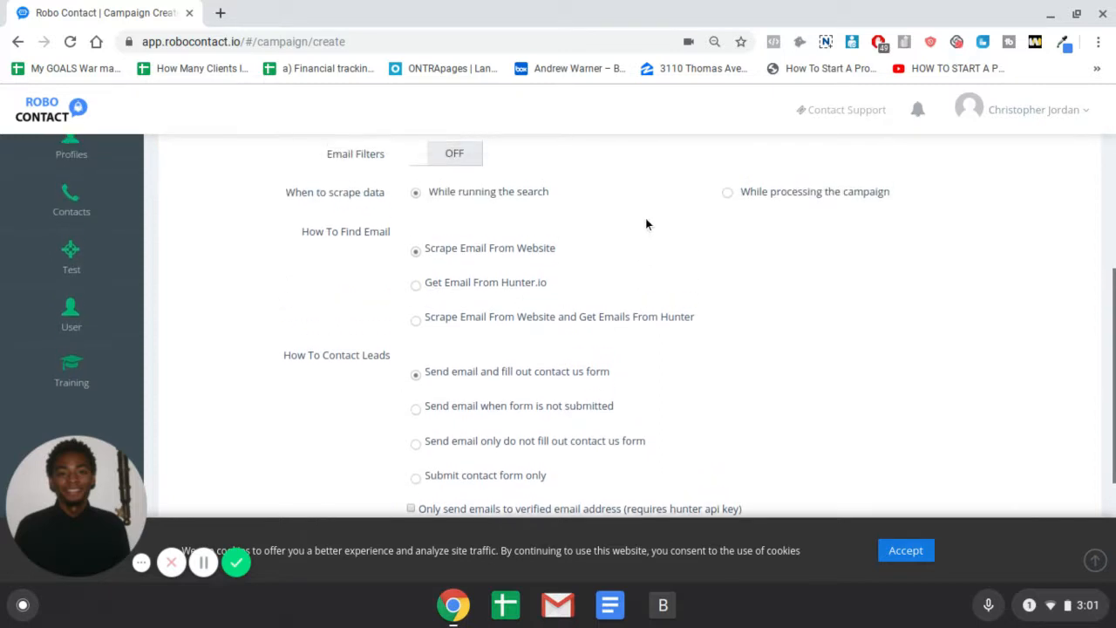
{"action": "scroll", "coordinate": [644, 220], "scroll_direction": "up", "scroll_amount": 3}
{"action": "scroll", "coordinate": [623, 222], "scroll_direction": "up", "scroll_amount": 1}
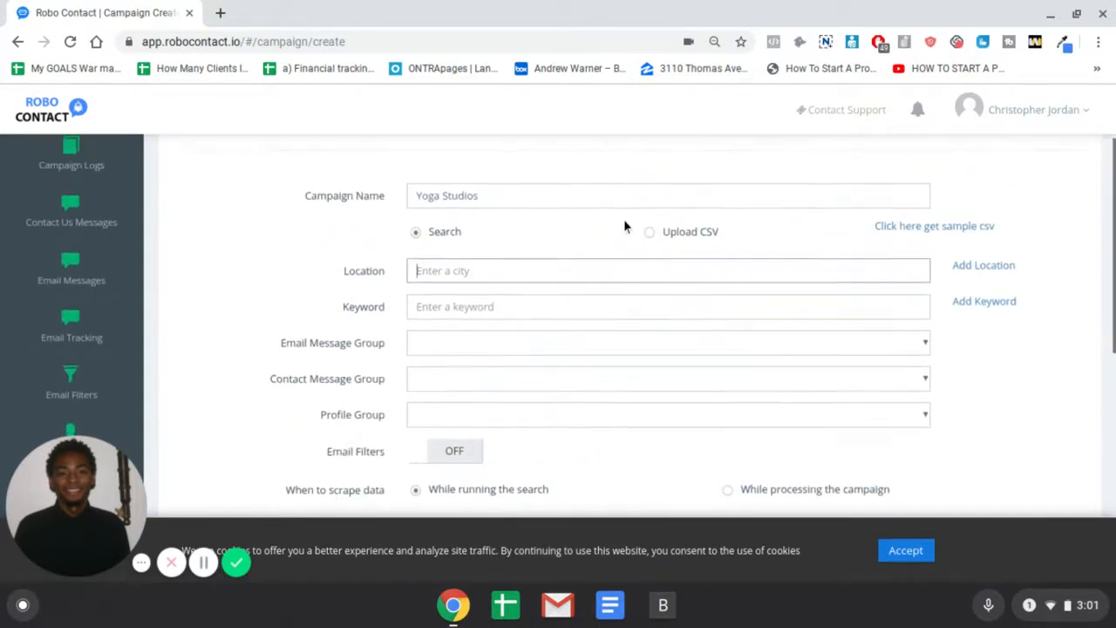
Shorten the campaign name to 'Yoga Studio' and set the location to Plano, TX, USA
{"action": "left_click", "coordinate": [527, 206]}
{"action": "key", "text": "BackSpace"}
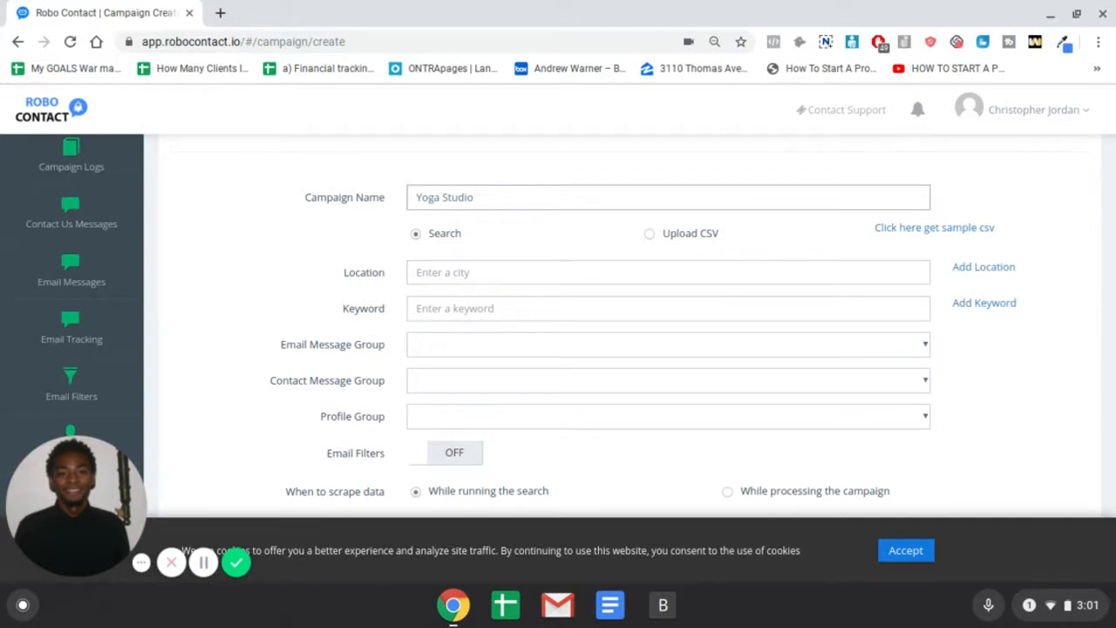
{"action": "left_click", "coordinate": [535, 274]}
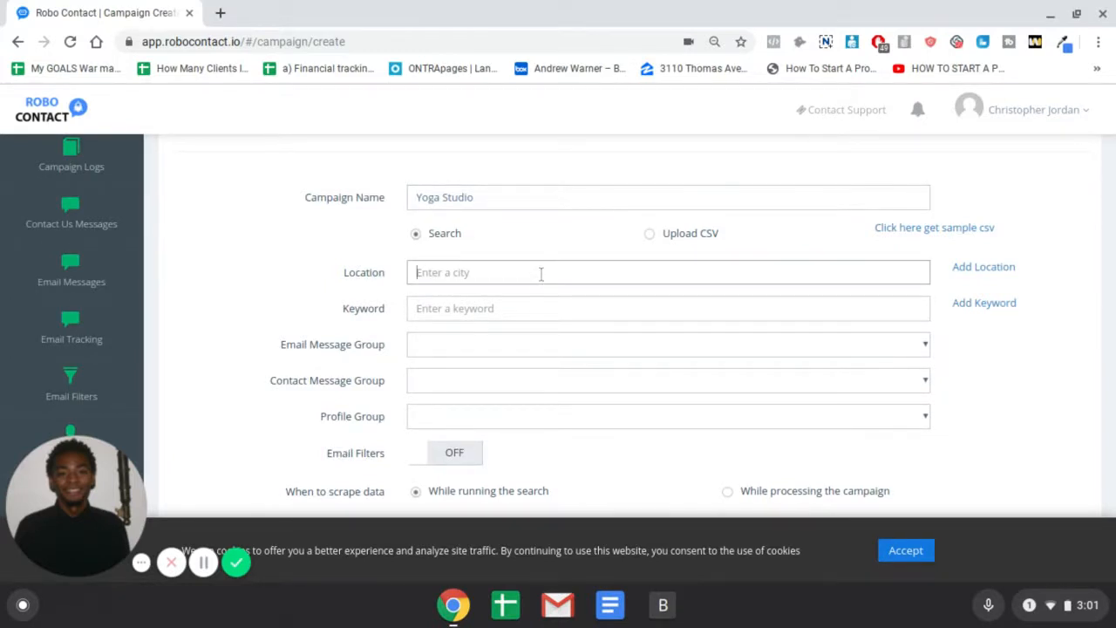
{"action": "type", "text": "Dallas"}
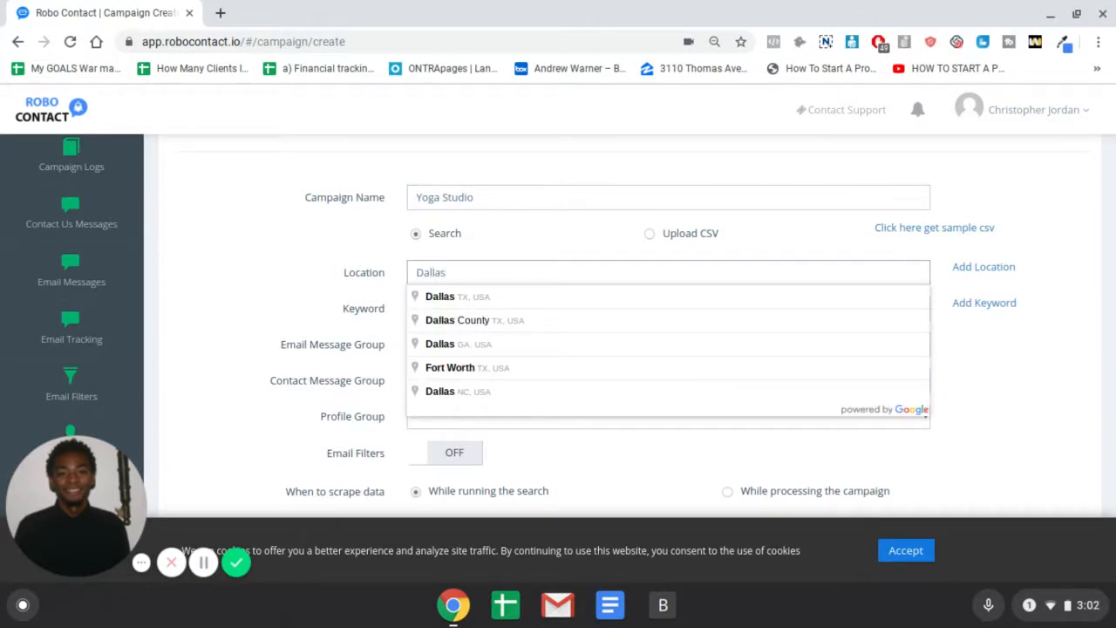
{"action": "key", "text": "BackSpace"}
{"action": "key", "text": "BackSpace"}
{"action": "key", "text": "BackSpace"}
{"action": "key", "text": "BackSpace"}
{"action": "key", "text": "BackSpace"}
{"action": "key", "text": "BackSpace"}
{"action": "type", "text": "P"}
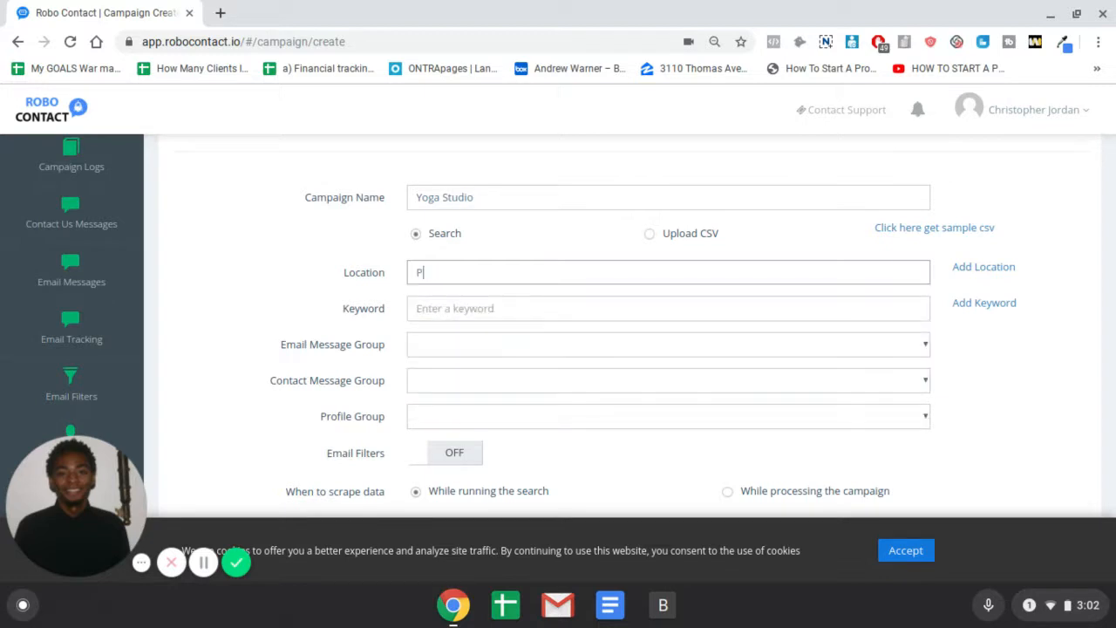
{"action": "type", "text": "lano"}
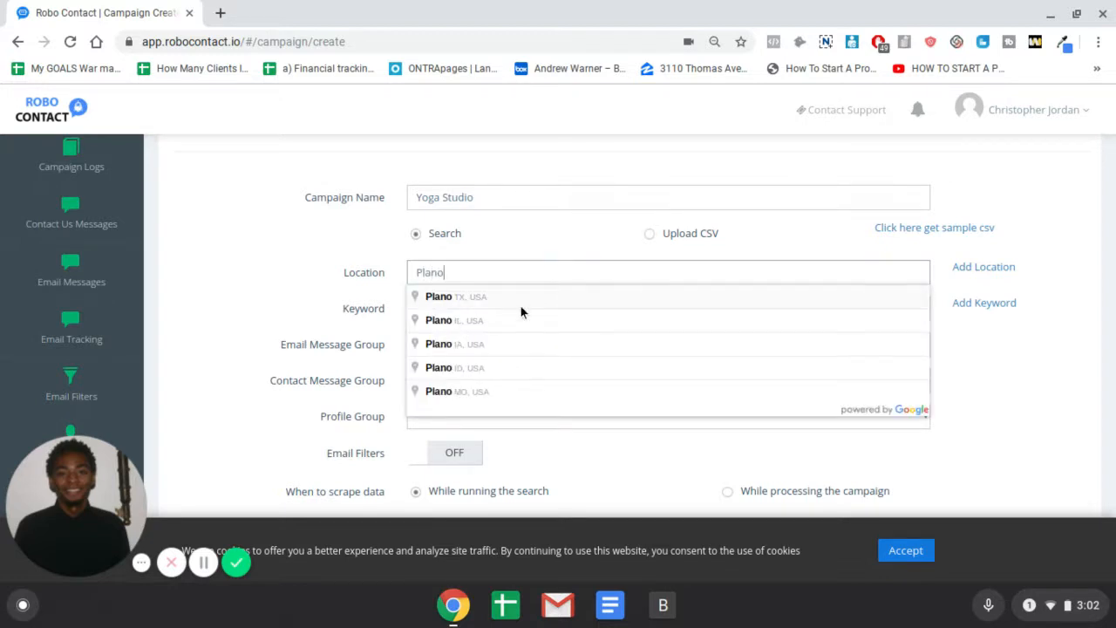
{"action": "left_click", "coordinate": [521, 301]}
Add two extra location fields, then remove both again
{"action": "left_click", "coordinate": [986, 275]}
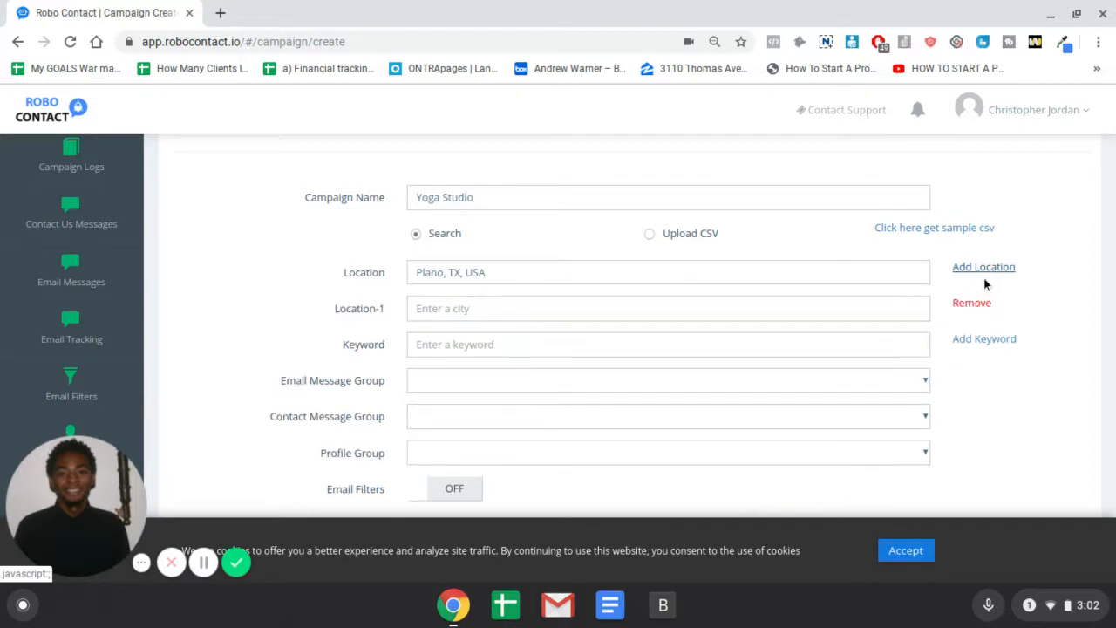
{"action": "left_click", "coordinate": [974, 270]}
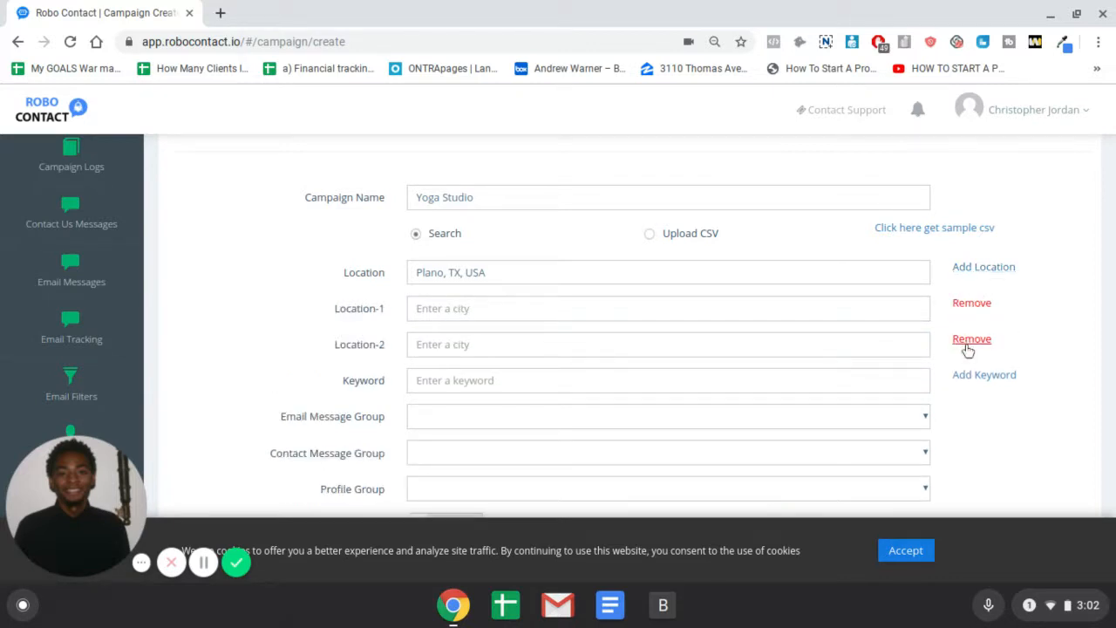
{"action": "left_click", "coordinate": [968, 342]}
{"action": "left_click", "coordinate": [970, 305]}
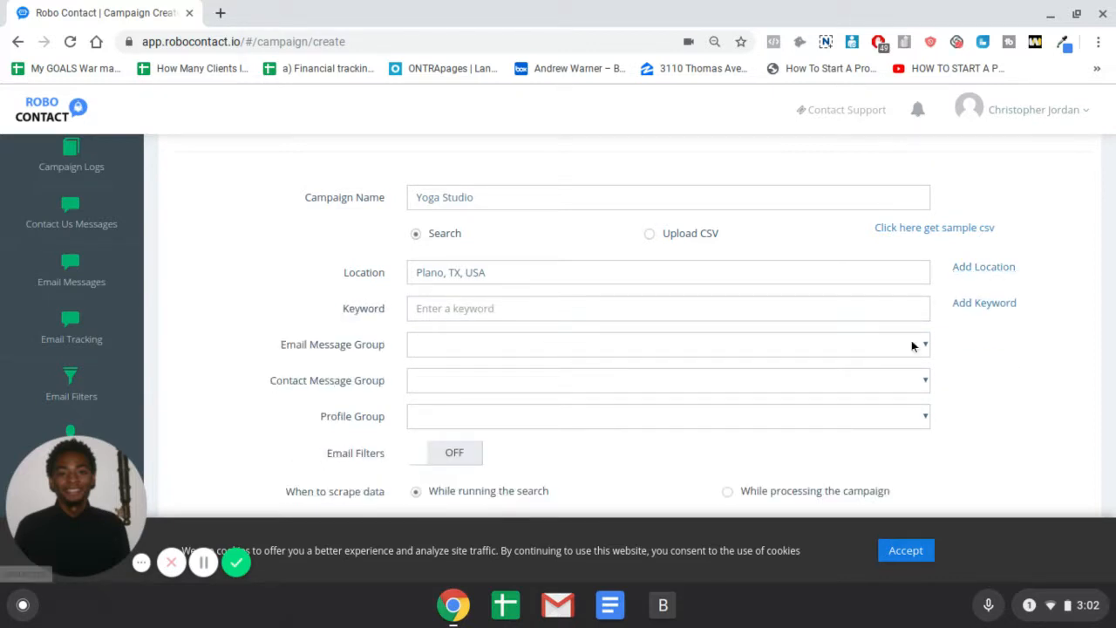
Enter 'Yoga Studio' as the search keyword
{"action": "left_click", "coordinate": [617, 310]}
{"action": "type", "text": "Y"}
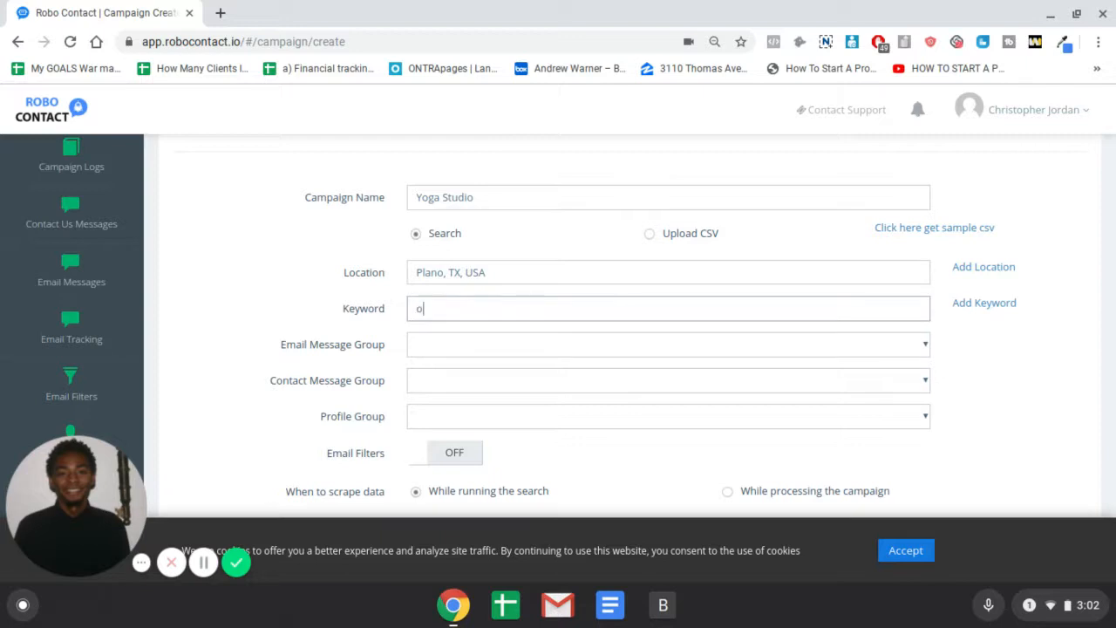
{"action": "type", "text": "oga Studio"}
{"action": "left_click", "coordinate": [602, 345]}
{"action": "left_click", "coordinate": [602, 345]}
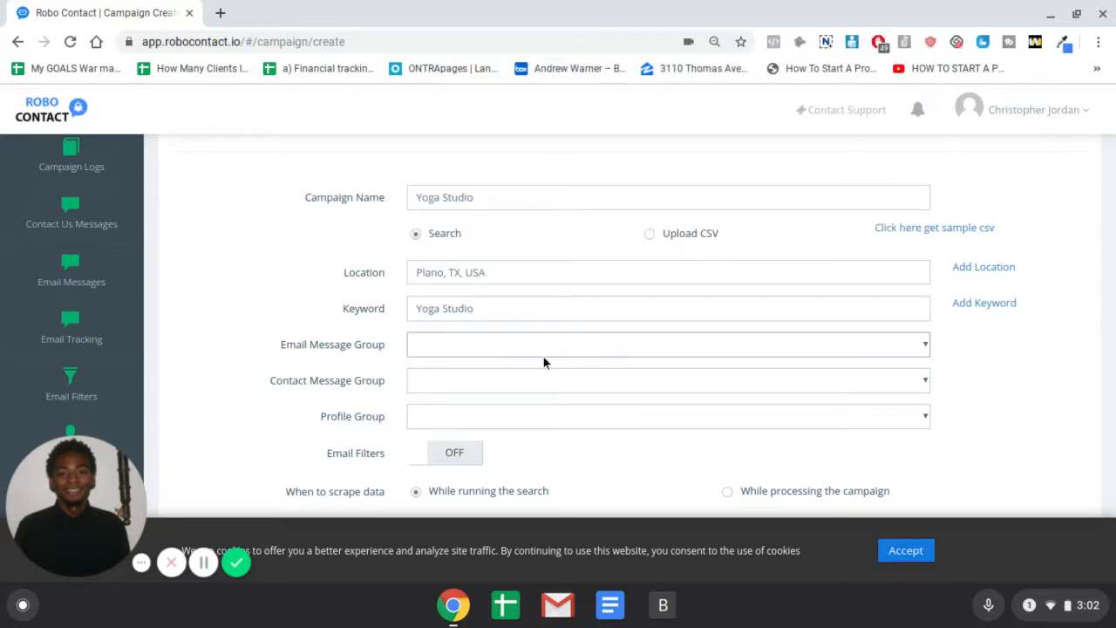
Set Yoga Studio as the email message group and Yoga Students as the contact message group
{"action": "scroll", "coordinate": [541, 353], "scroll_direction": "down", "scroll_amount": 1}
{"action": "left_click", "coordinate": [473, 334]}
{"action": "left_click", "coordinate": [472, 333]}
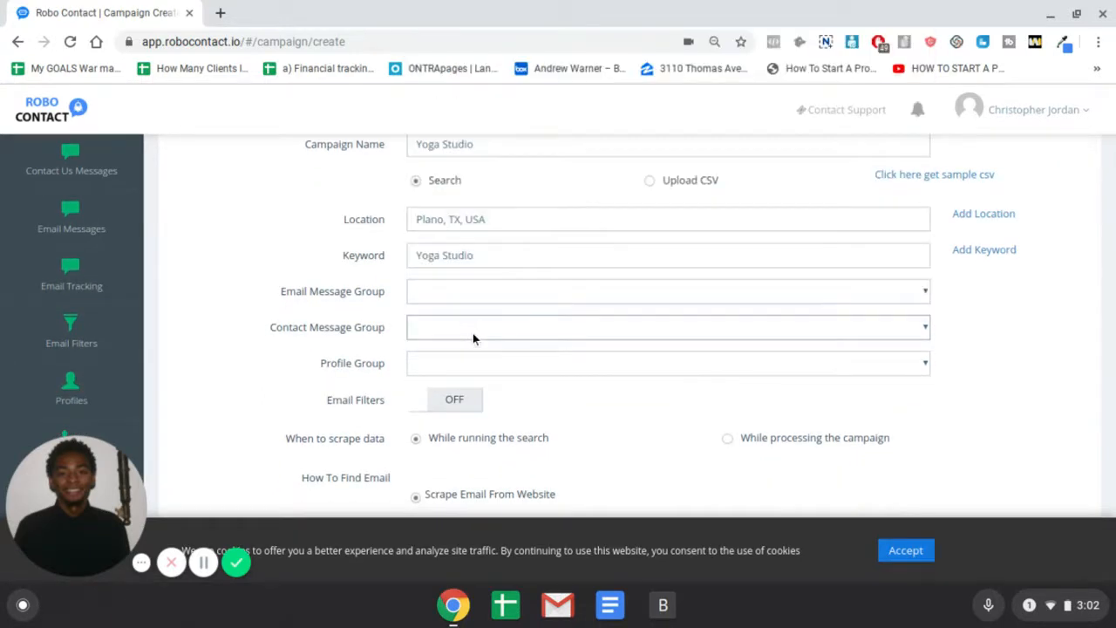
{"action": "left_click", "coordinate": [480, 301]}
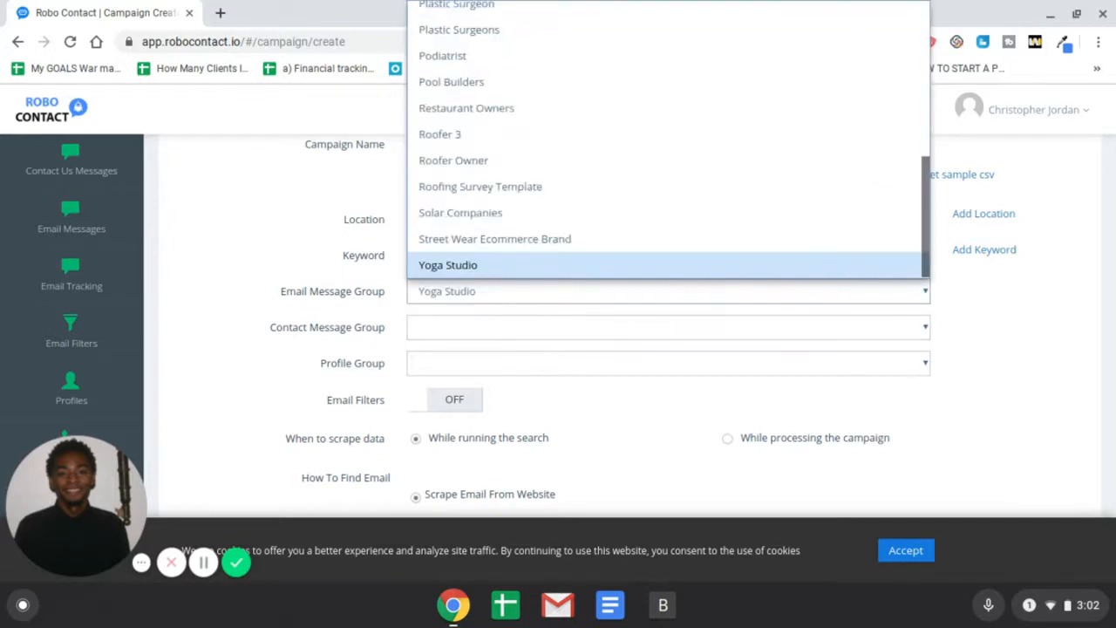
{"action": "left_click", "coordinate": [484, 327]}
{"action": "key", "text": "y"}
{"action": "left_click", "coordinate": [291, 320]}
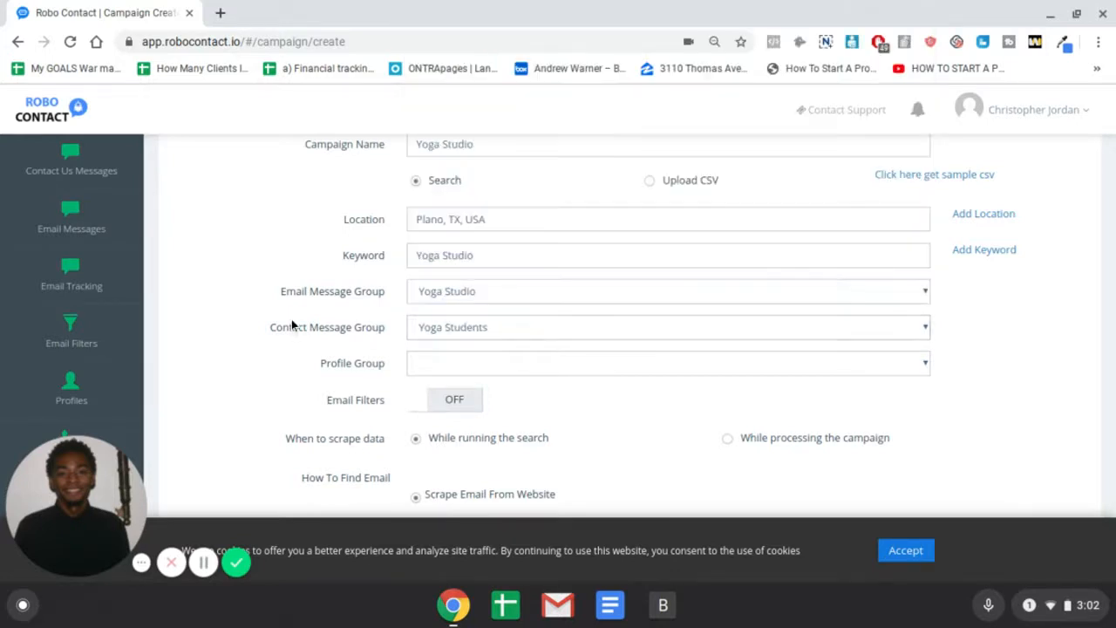
Choose your own profile as the profile group and switch email finding to Hunter.io
{"action": "scroll", "coordinate": [367, 321], "scroll_direction": "down", "scroll_amount": 2}
{"action": "left_click", "coordinate": [453, 232]}
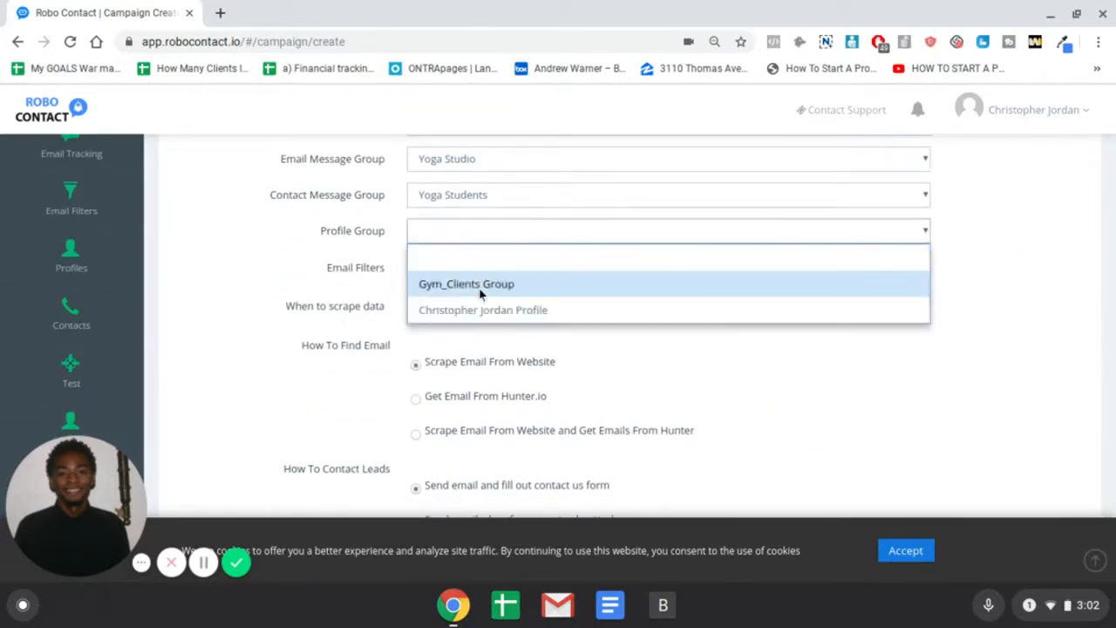
{"action": "left_click", "coordinate": [440, 317]}
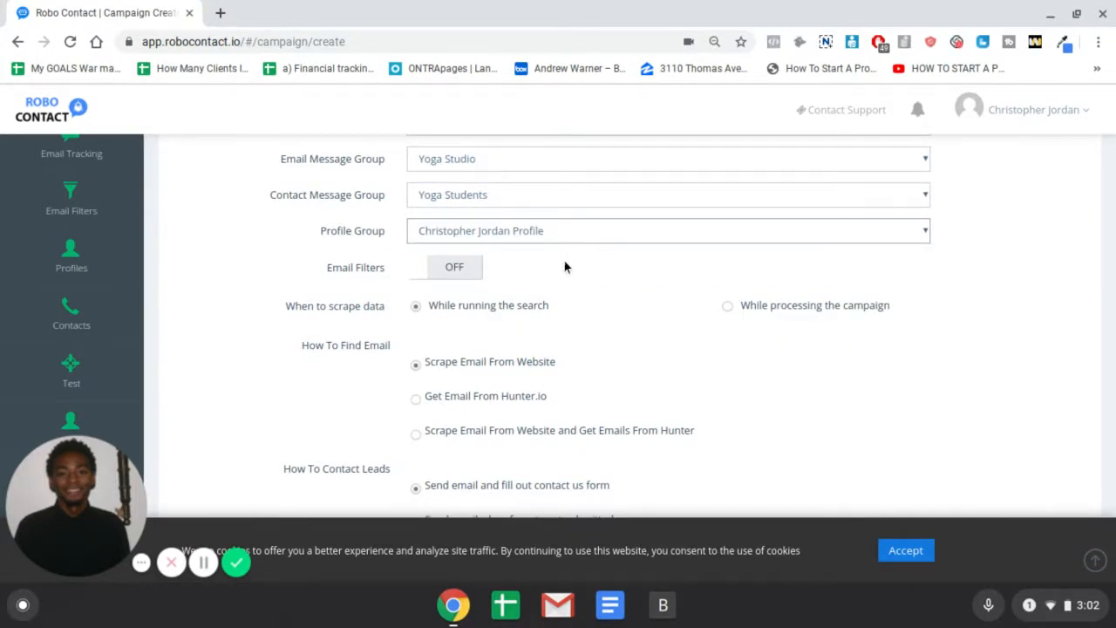
{"action": "scroll", "coordinate": [562, 267], "scroll_direction": "down", "scroll_amount": 1}
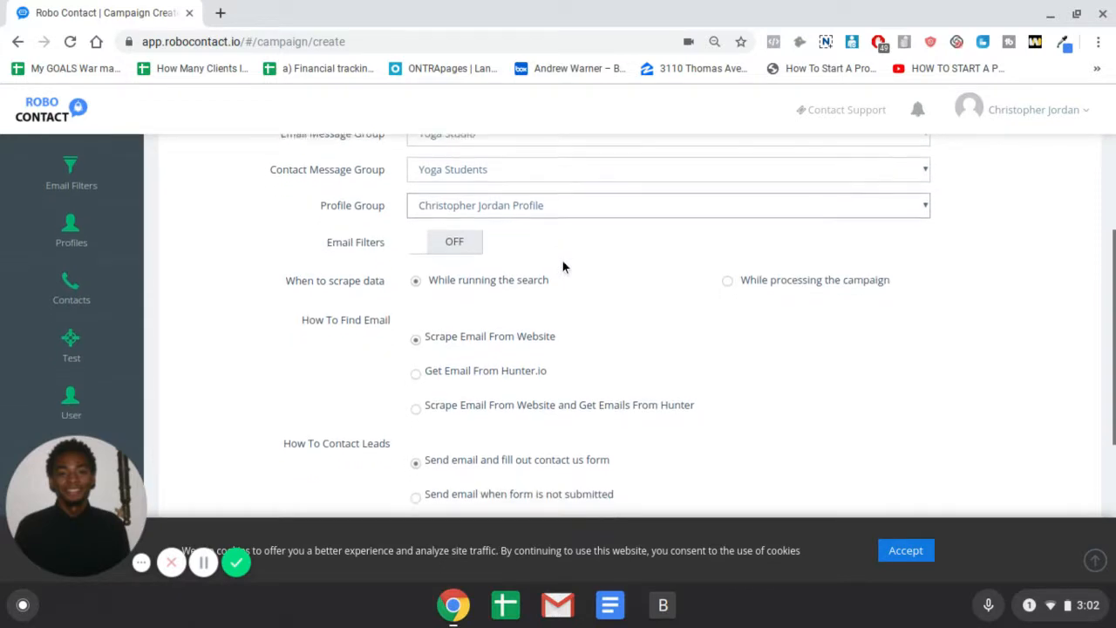
{"action": "scroll", "coordinate": [558, 272], "scroll_direction": "down", "scroll_amount": 1}
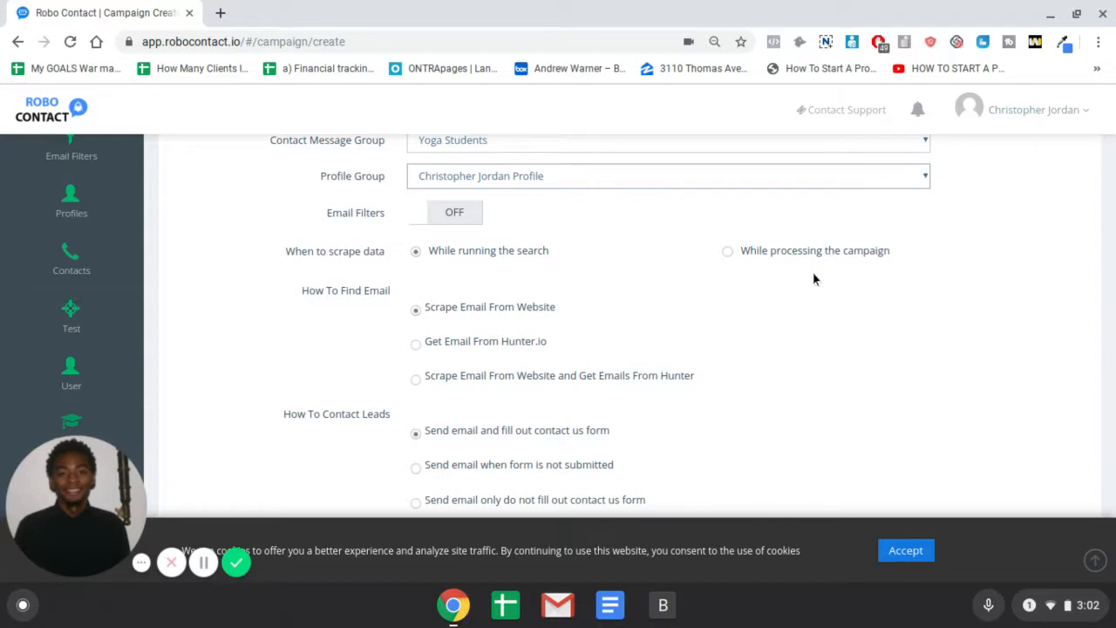
{"action": "scroll", "coordinate": [802, 273], "scroll_direction": "down", "scroll_amount": 1}
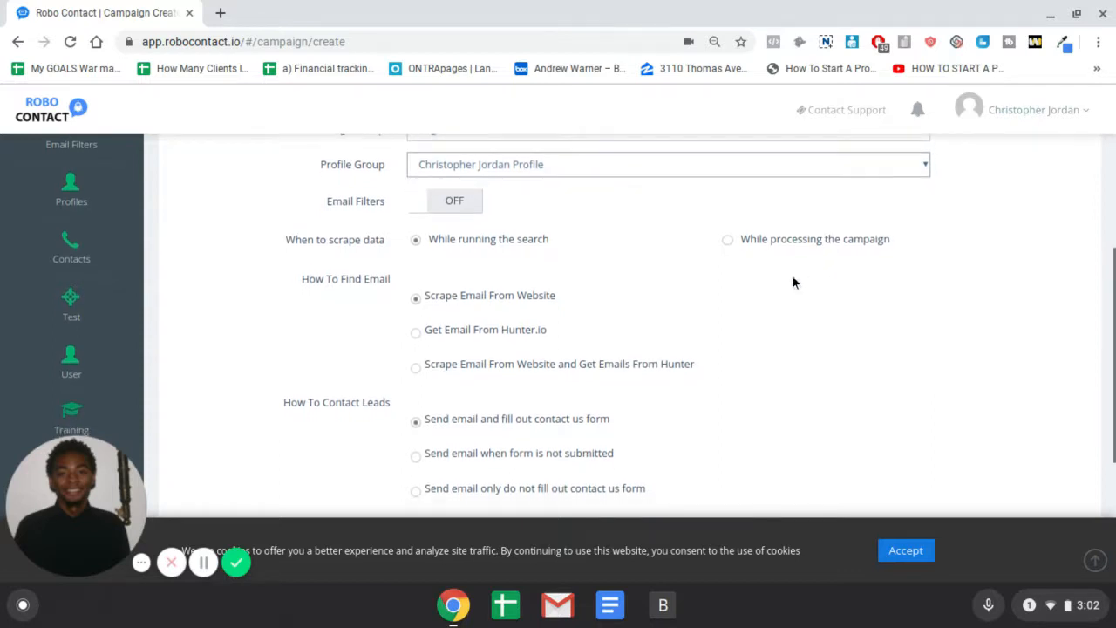
{"action": "left_click", "coordinate": [451, 316]}
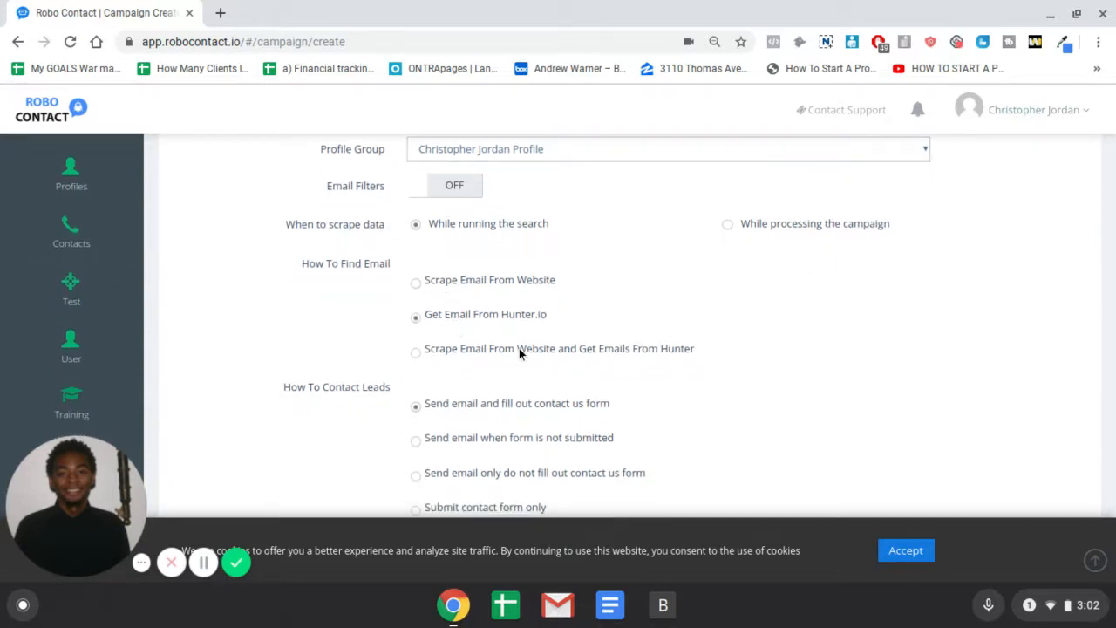
Switch How To Find Email back to 'Scrape Email From Website' and scroll down to the delay options
{"action": "left_click", "coordinate": [464, 281]}
{"action": "scroll", "coordinate": [507, 283], "scroll_direction": "down", "scroll_amount": 1}
{"action": "scroll", "coordinate": [511, 291], "scroll_direction": "down", "scroll_amount": 2}
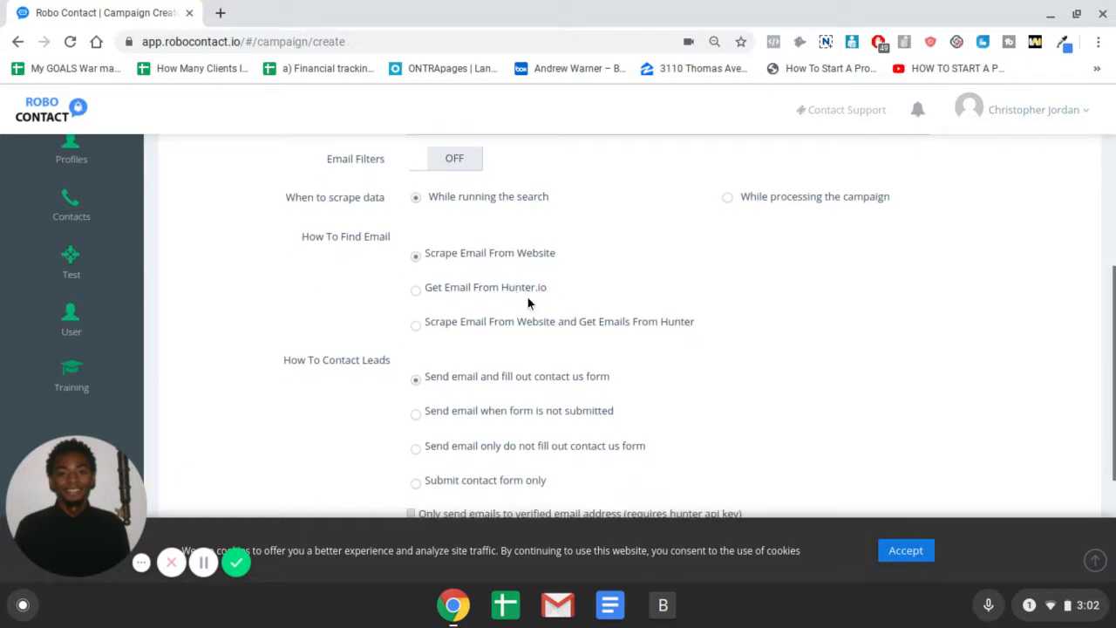
{"action": "scroll", "coordinate": [662, 319], "scroll_direction": "down", "scroll_amount": 2}
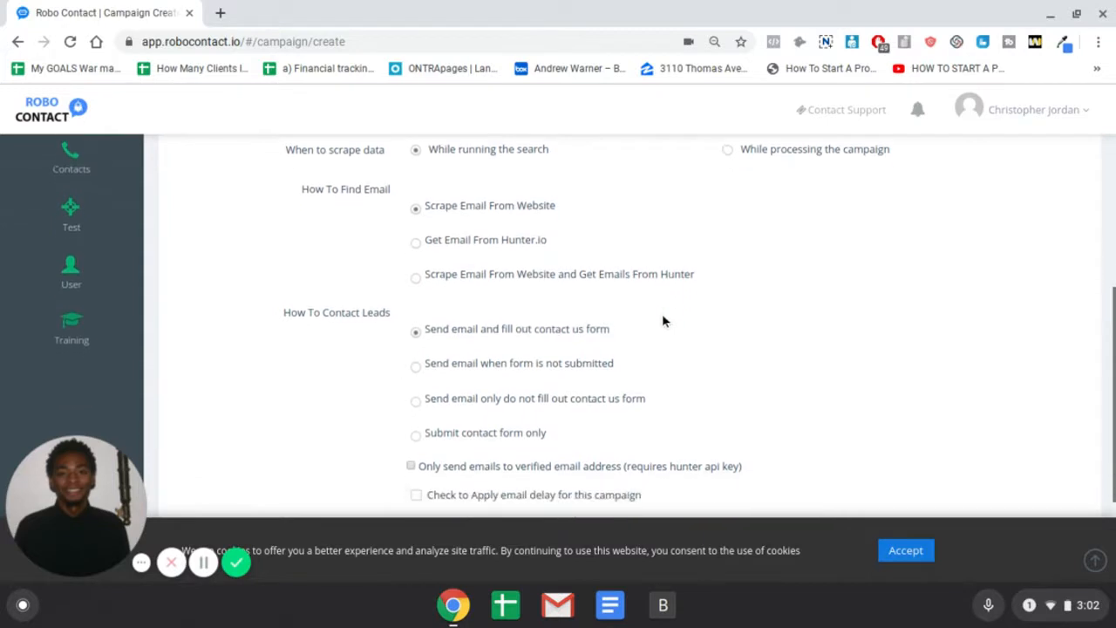
{"action": "scroll", "coordinate": [262, 302], "scroll_direction": "down", "scroll_amount": 4}
{"action": "scroll", "coordinate": [365, 295], "scroll_direction": "down", "scroll_amount": 2}
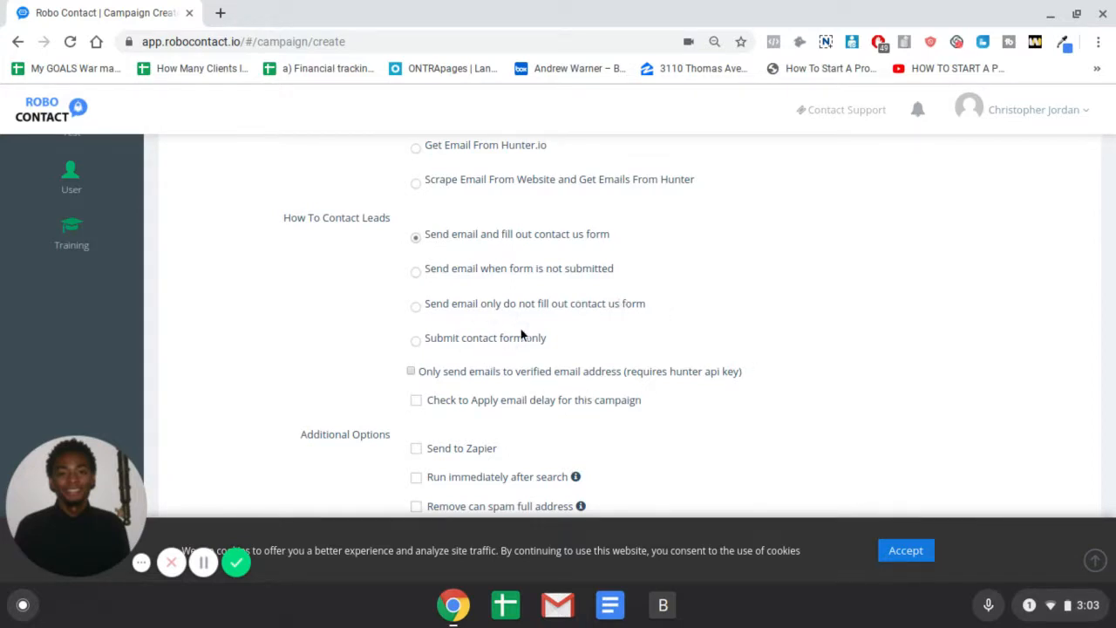
{"action": "scroll", "coordinate": [463, 362], "scroll_direction": "down", "scroll_amount": 1}
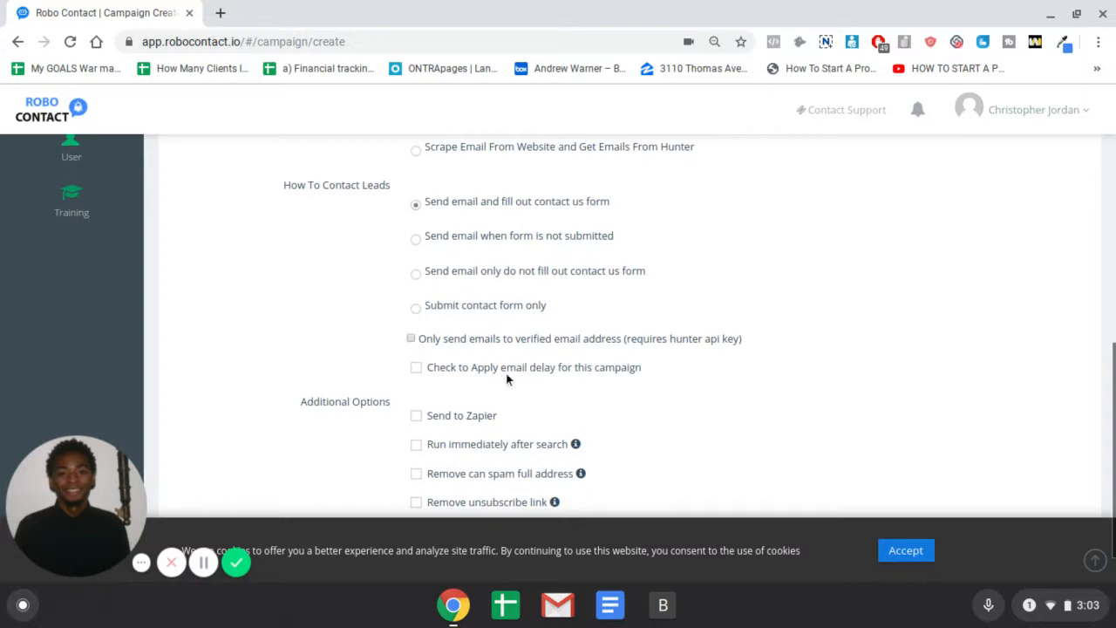
Enable the email delay and save it with a delay time of 1 minute
{"action": "left_click", "coordinate": [483, 370]}
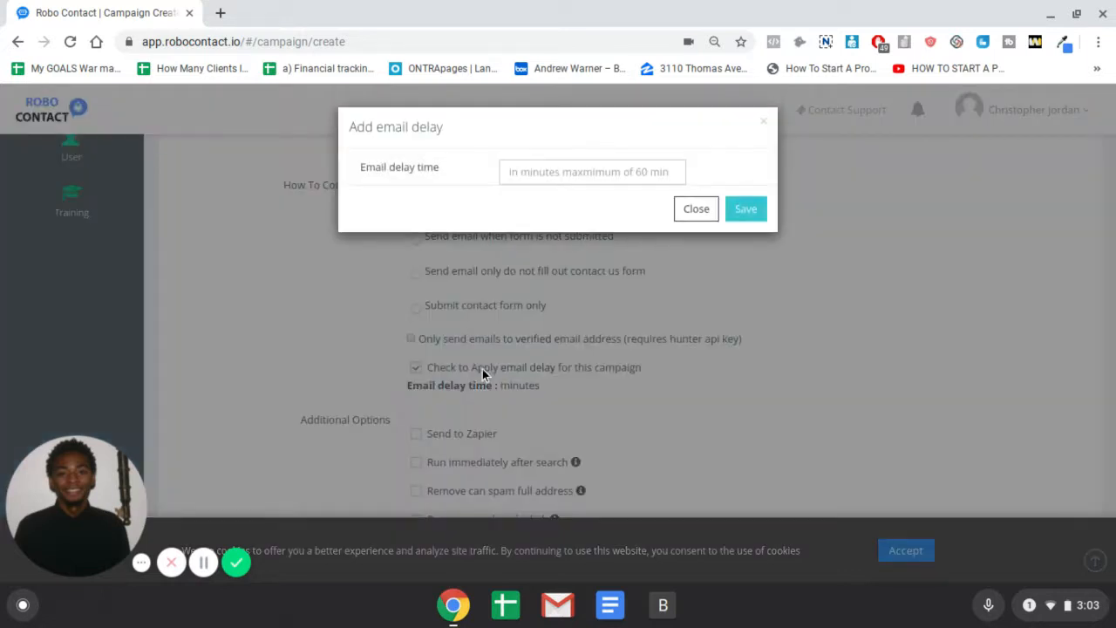
{"action": "left_click", "coordinate": [764, 124]}
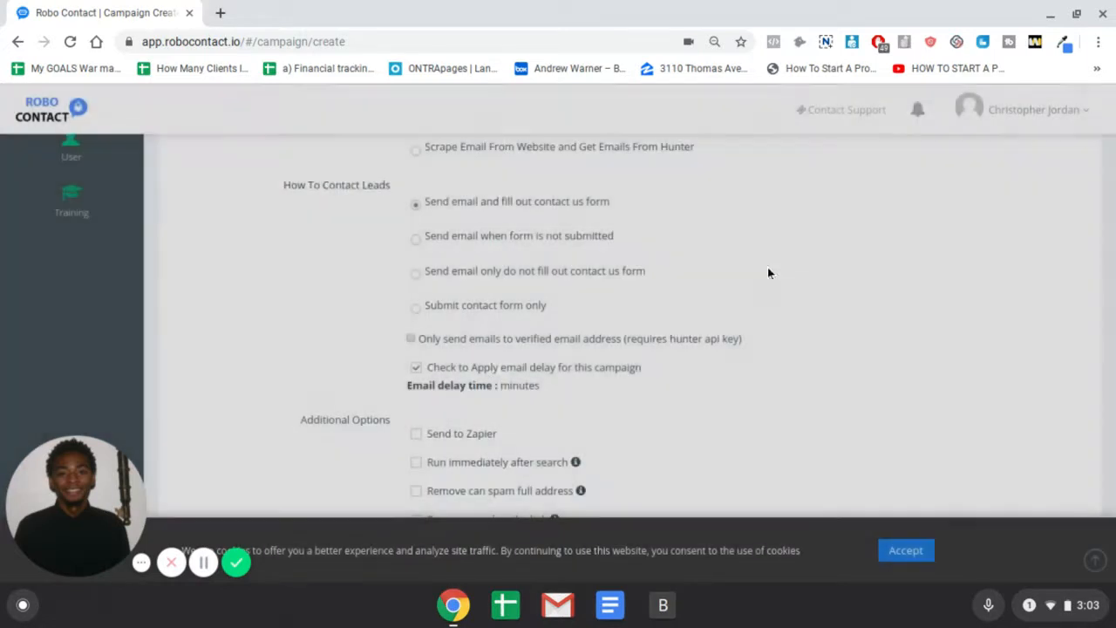
{"action": "scroll", "coordinate": [767, 279], "scroll_direction": "down", "scroll_amount": 2}
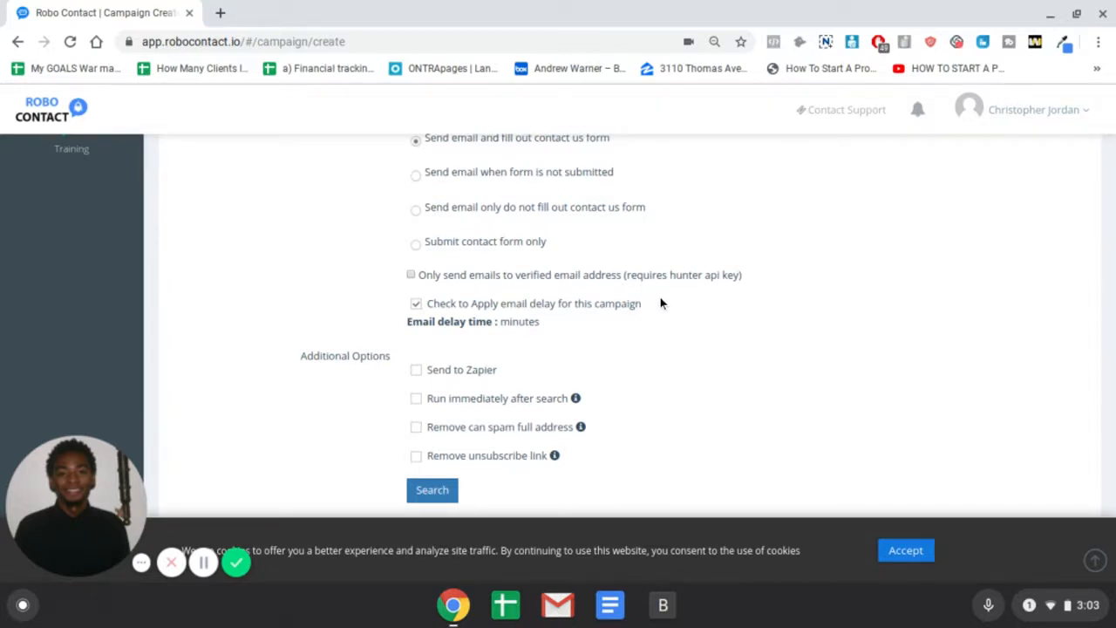
{"action": "left_click", "coordinate": [506, 309]}
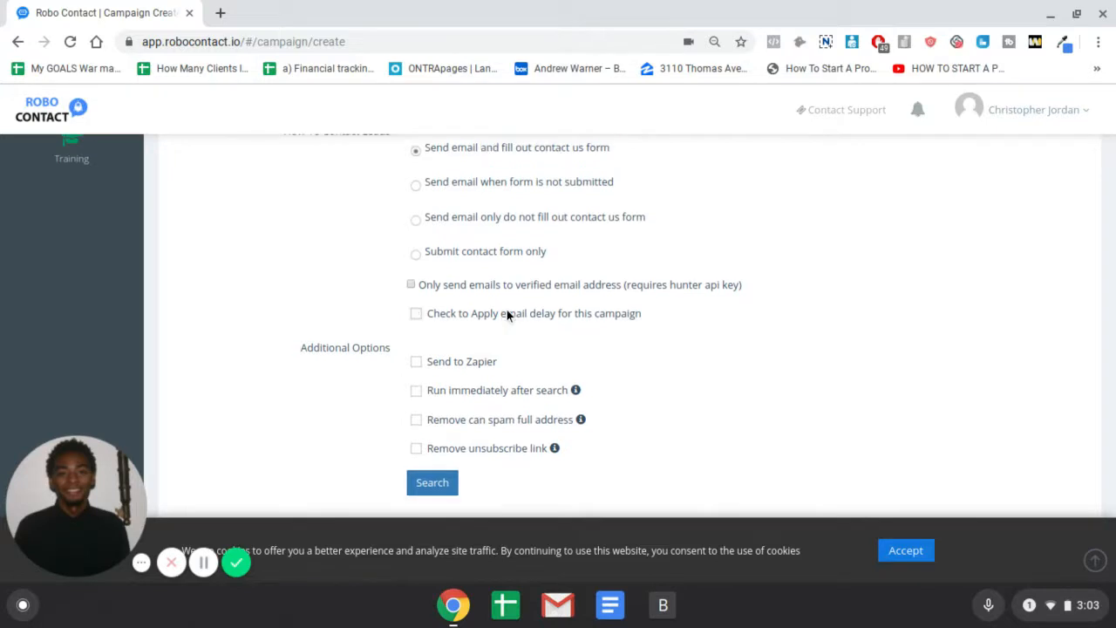
{"action": "left_click", "coordinate": [507, 312]}
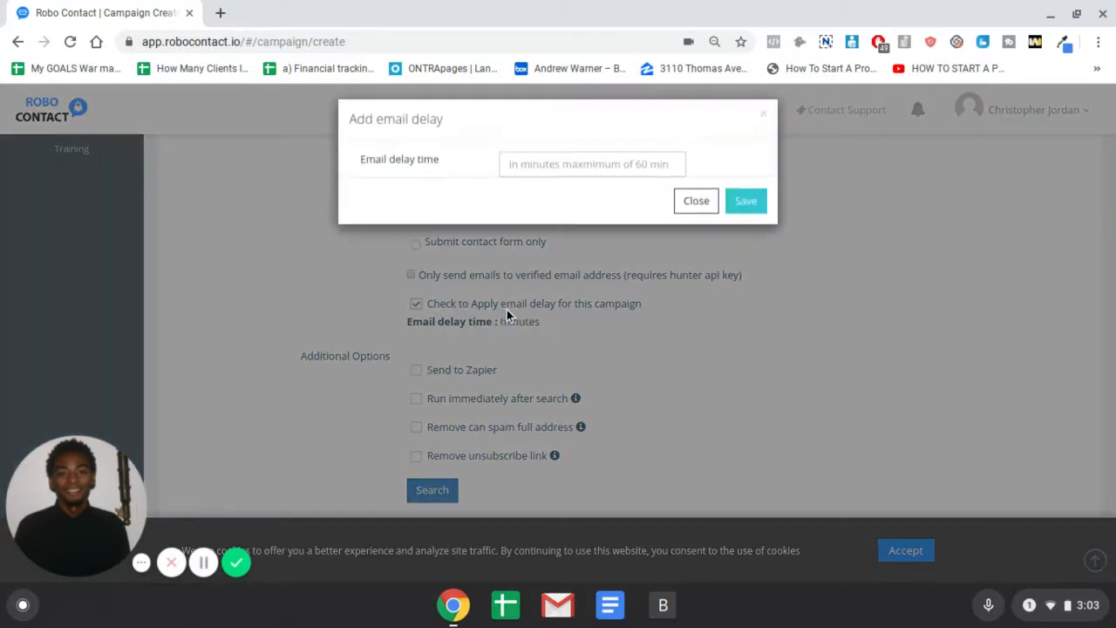
{"action": "left_click", "coordinate": [673, 169]}
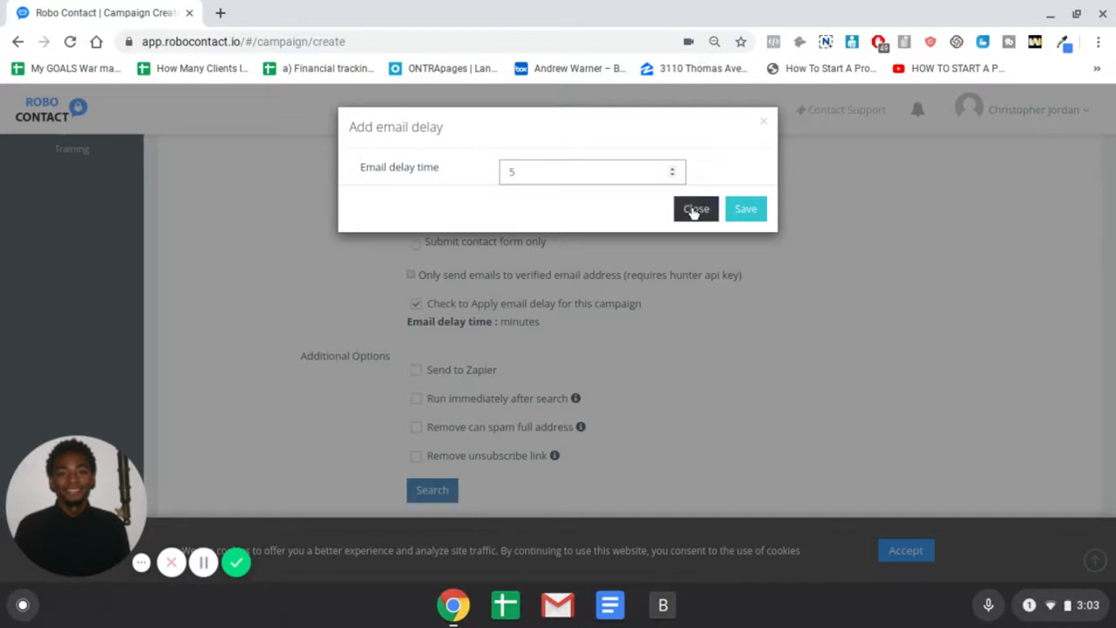
{"action": "left_click", "coordinate": [673, 177]}
{"action": "left_click", "coordinate": [672, 177]}
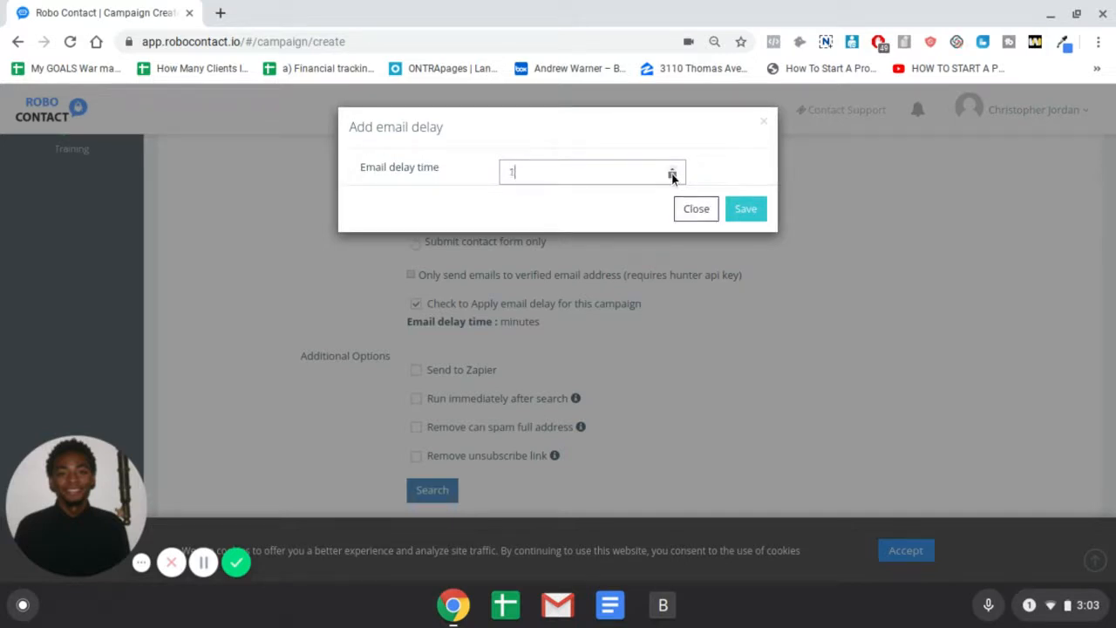
{"action": "left_click", "coordinate": [740, 210]}
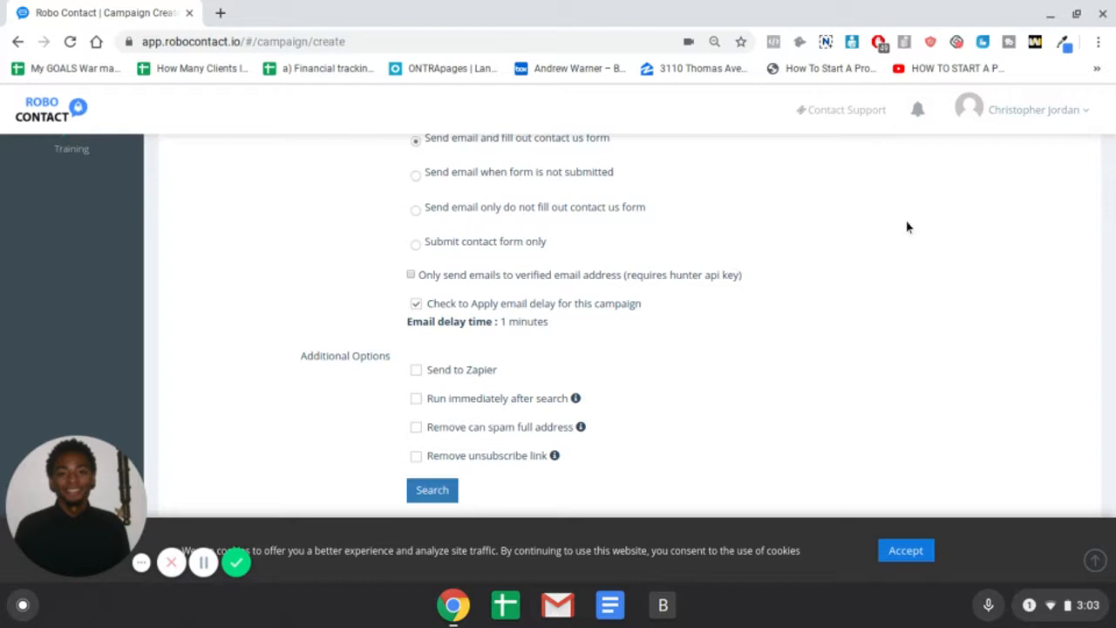
Uncheck the option that removes the full CAN-SPAM address, leaving all Additional Options off
{"action": "scroll", "coordinate": [662, 262], "scroll_direction": "down", "scroll_amount": 1}
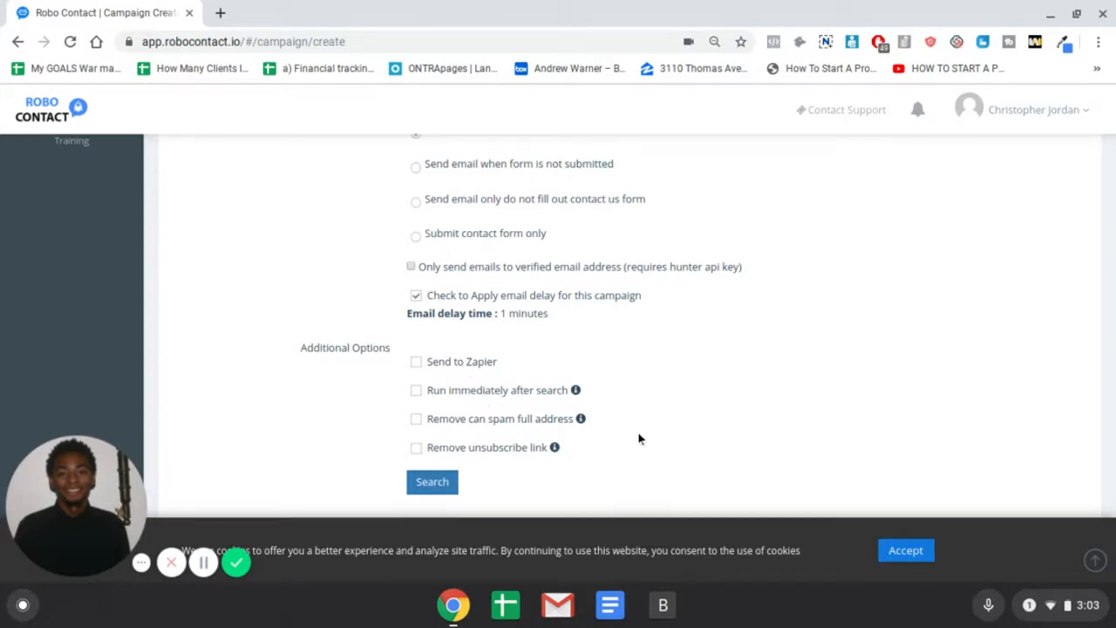
{"action": "left_click", "coordinate": [481, 420]}
{"action": "scroll", "coordinate": [836, 355], "scroll_direction": "up", "scroll_amount": 5}
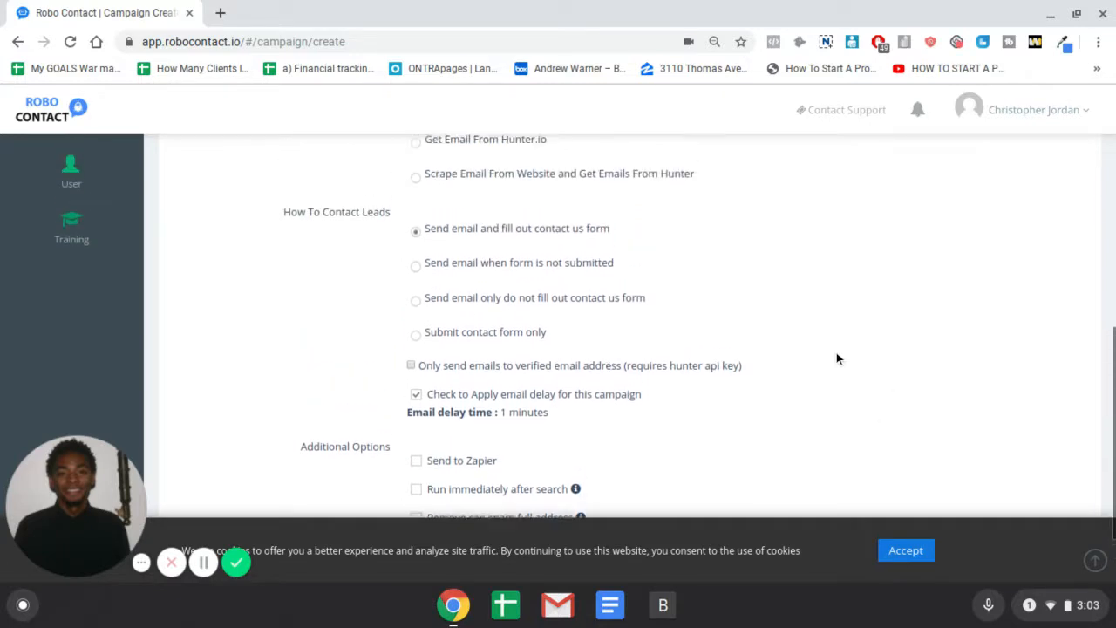
{"action": "scroll", "coordinate": [835, 351], "scroll_direction": "down", "scroll_amount": 5}
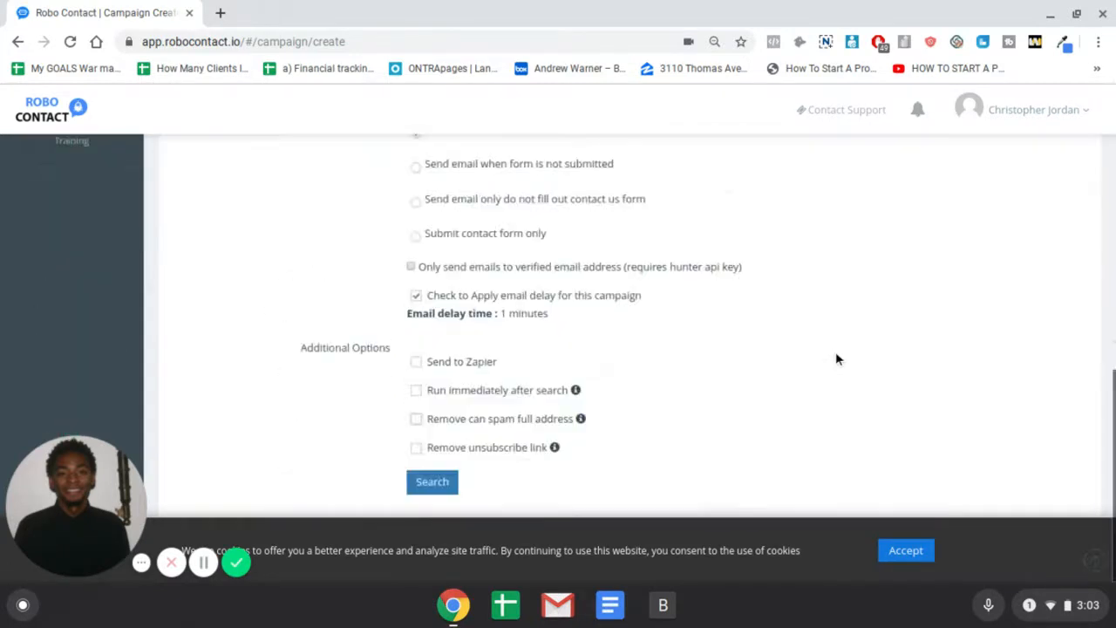
{"action": "left_click", "coordinate": [432, 484]}
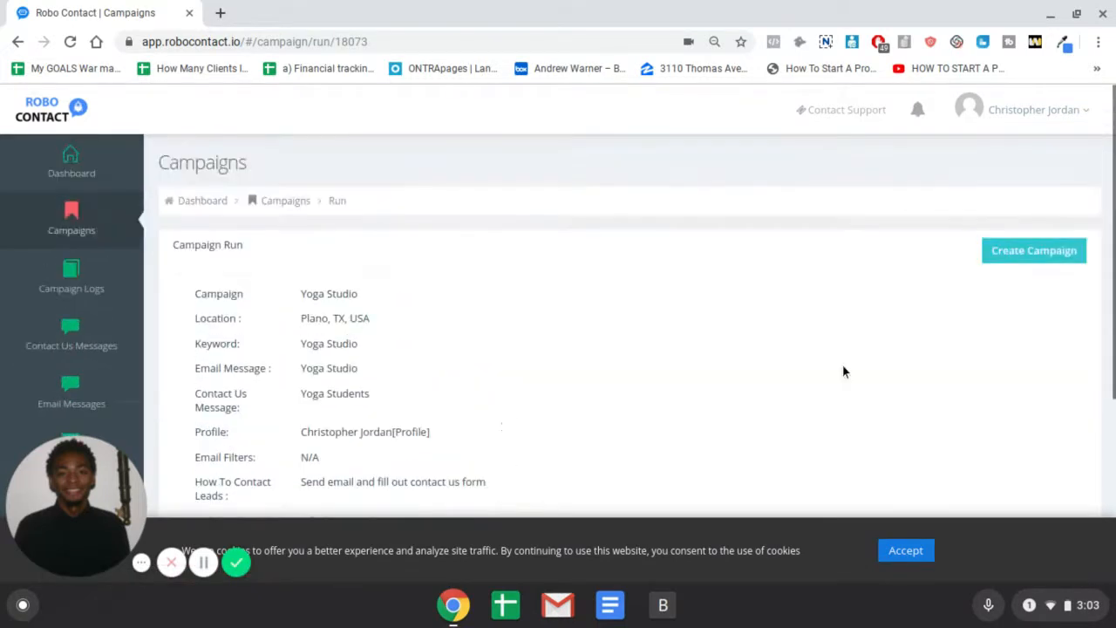
{"action": "scroll", "coordinate": [614, 296], "scroll_direction": "down", "scroll_amount": 4}
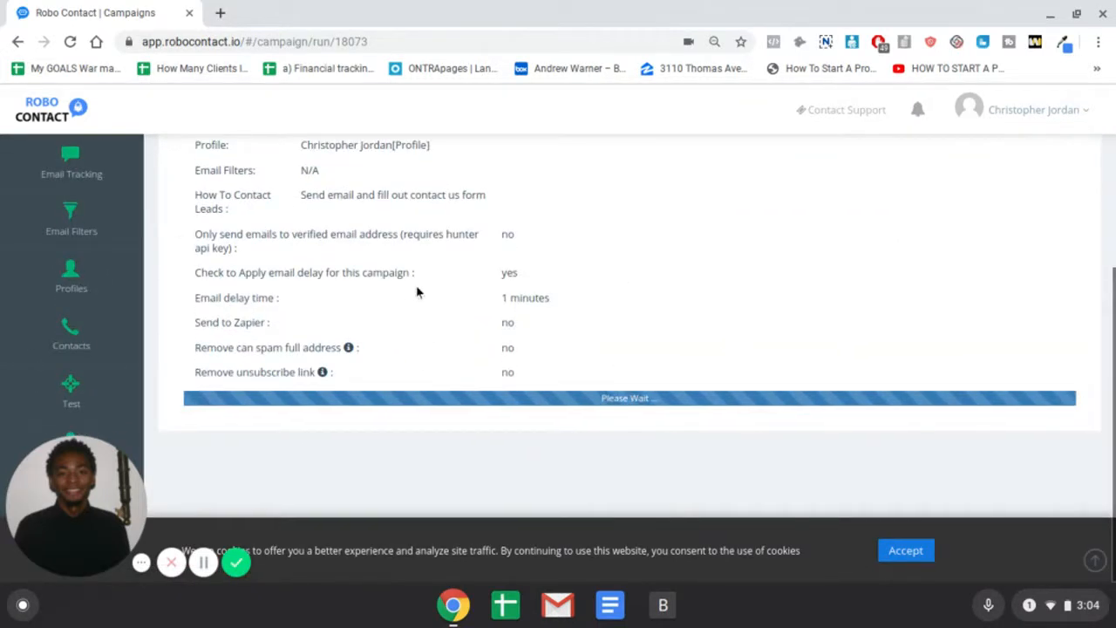
{"action": "scroll", "coordinate": [567, 324], "scroll_direction": "up", "scroll_amount": 4}
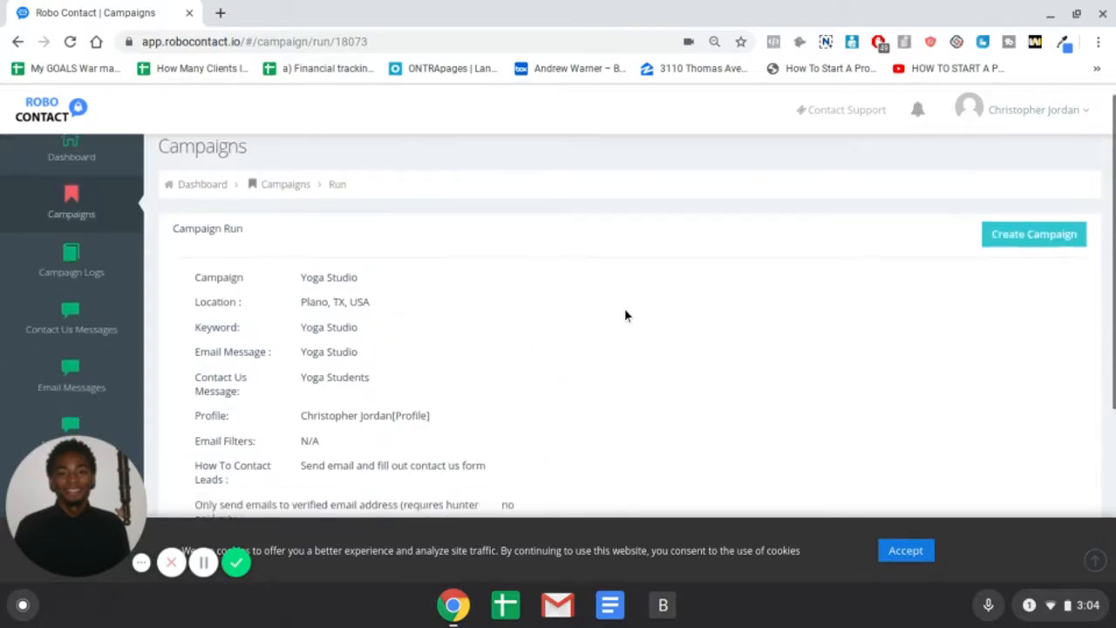
{"action": "scroll", "coordinate": [570, 294], "scroll_direction": "down", "scroll_amount": 3}
{"action": "scroll", "coordinate": [608, 287], "scroll_direction": "up", "scroll_amount": 3}
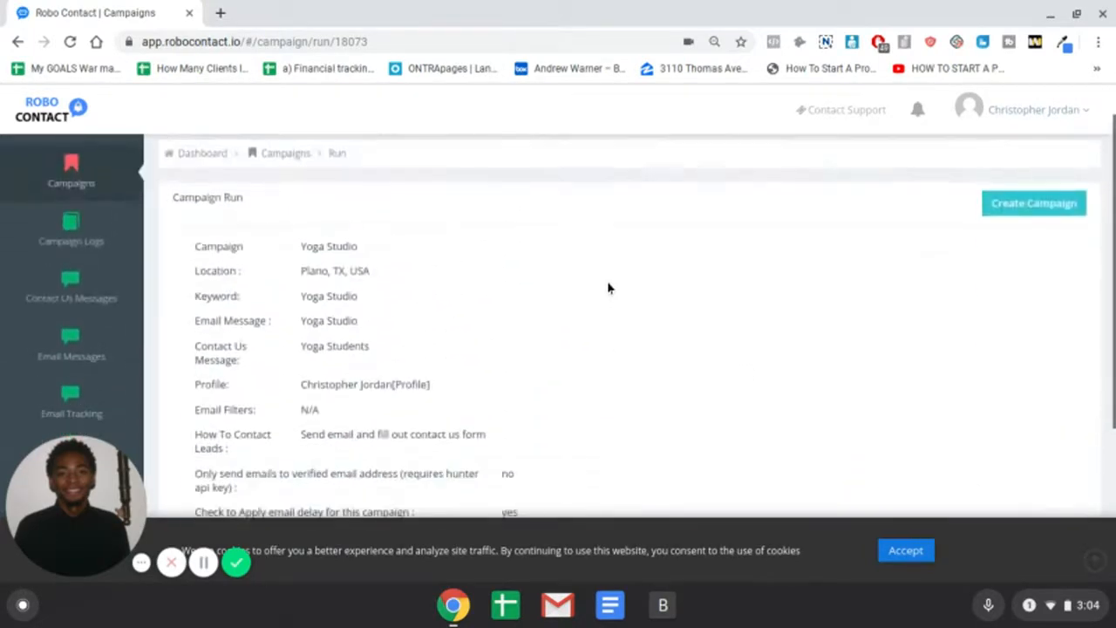
{"action": "scroll", "coordinate": [607, 286], "scroll_direction": "down", "scroll_amount": 3}
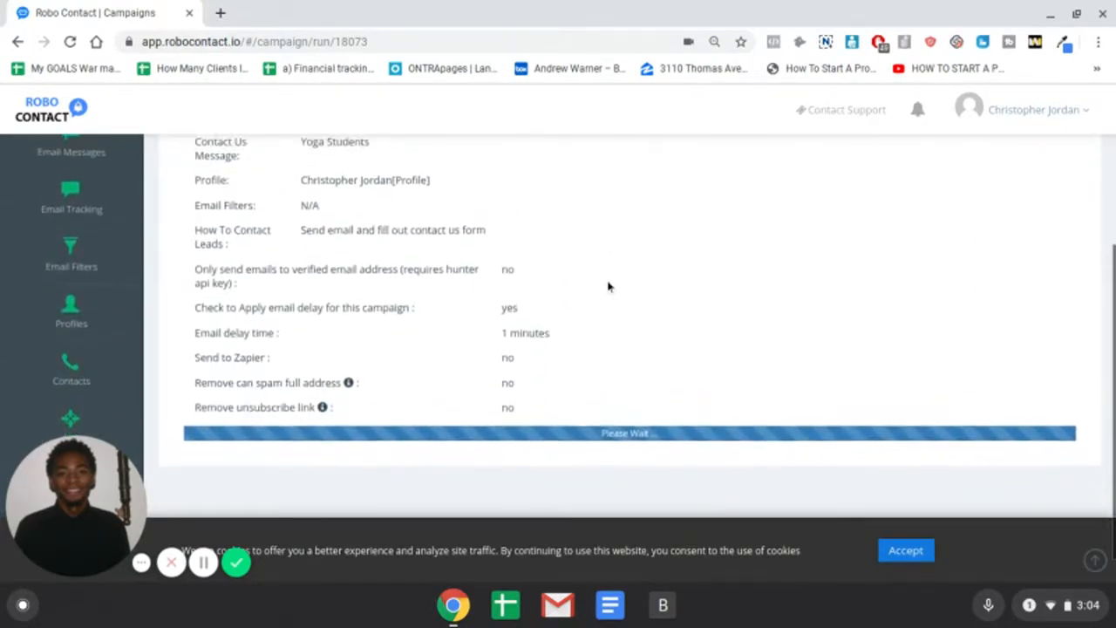
{"action": "scroll", "coordinate": [615, 284], "scroll_direction": "up", "scroll_amount": 1}
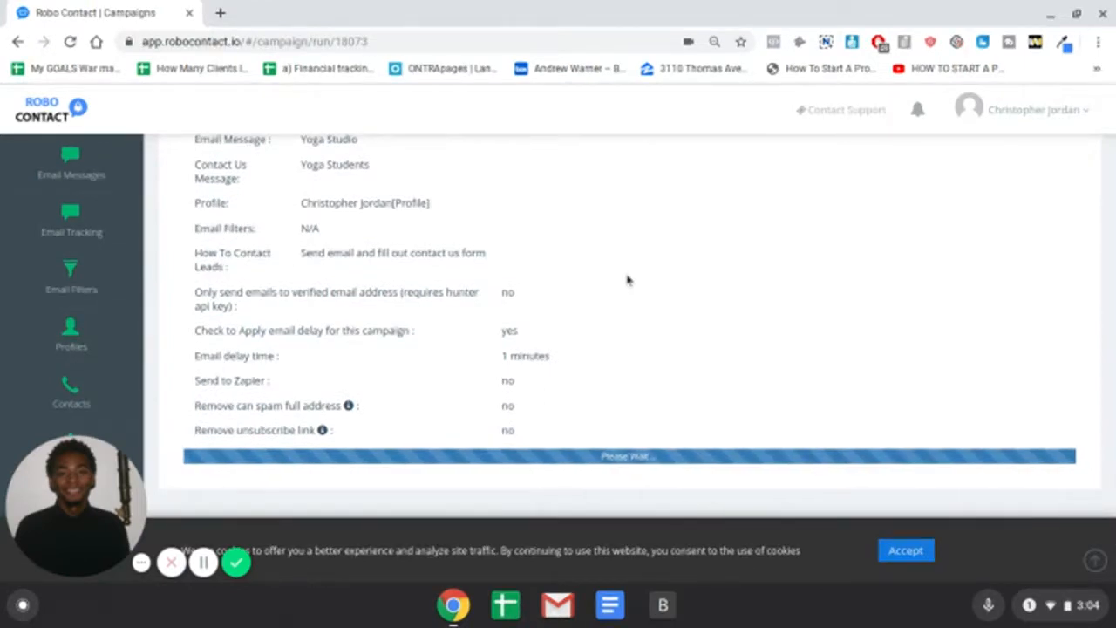
{"action": "scroll", "coordinate": [642, 248], "scroll_direction": "up", "scroll_amount": 1}
{"action": "scroll", "coordinate": [642, 248], "scroll_direction": "down", "scroll_amount": 2}
{"action": "scroll", "coordinate": [642, 250], "scroll_direction": "up", "scroll_amount": 1}
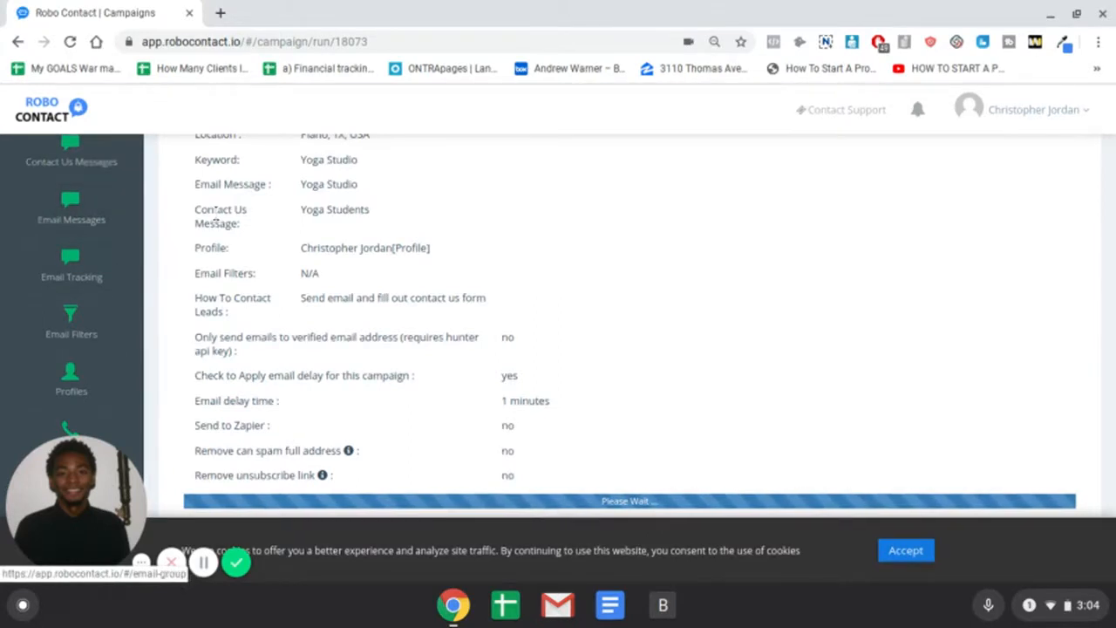
{"action": "scroll", "coordinate": [220, 207], "scroll_direction": "down", "scroll_amount": 2}
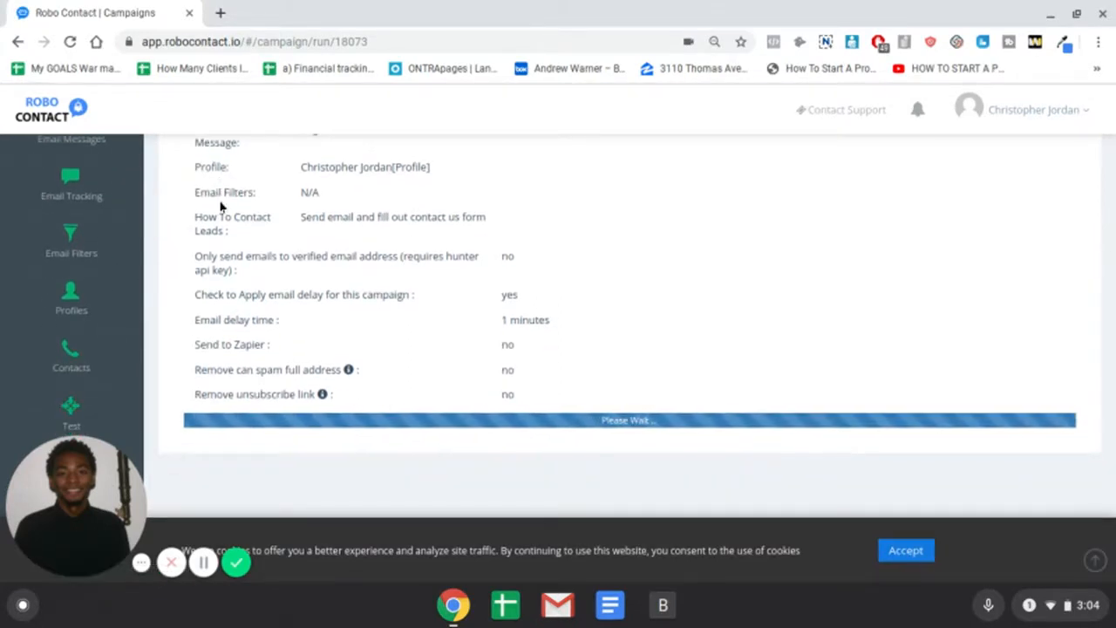
{"action": "scroll", "coordinate": [577, 310], "scroll_direction": "up", "scroll_amount": 3}
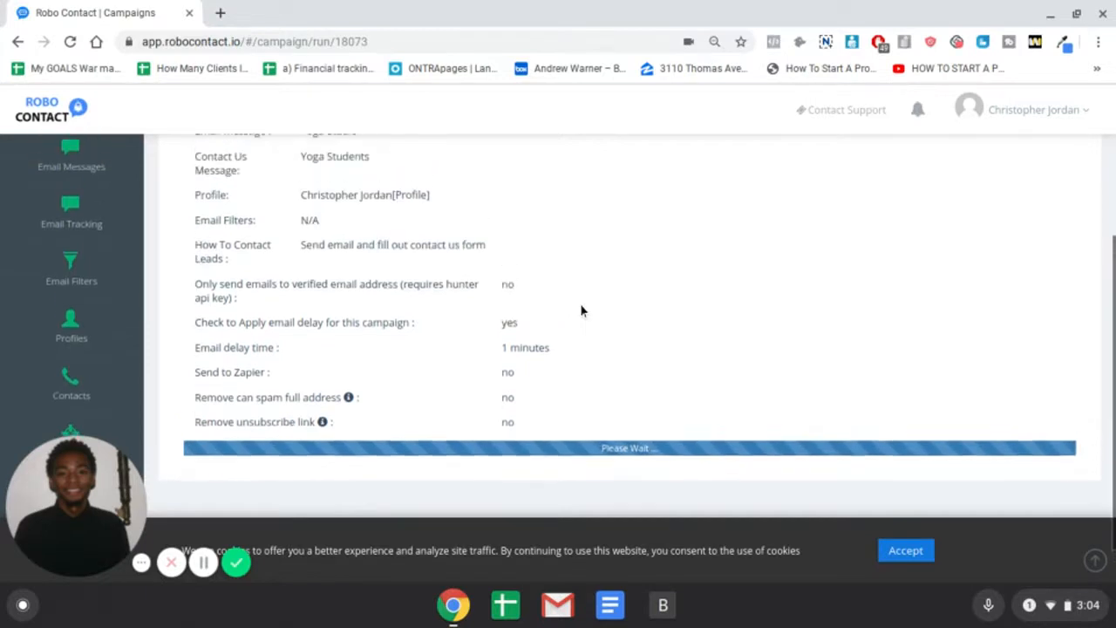
{"action": "scroll", "coordinate": [579, 312], "scroll_direction": "down", "scroll_amount": 2}
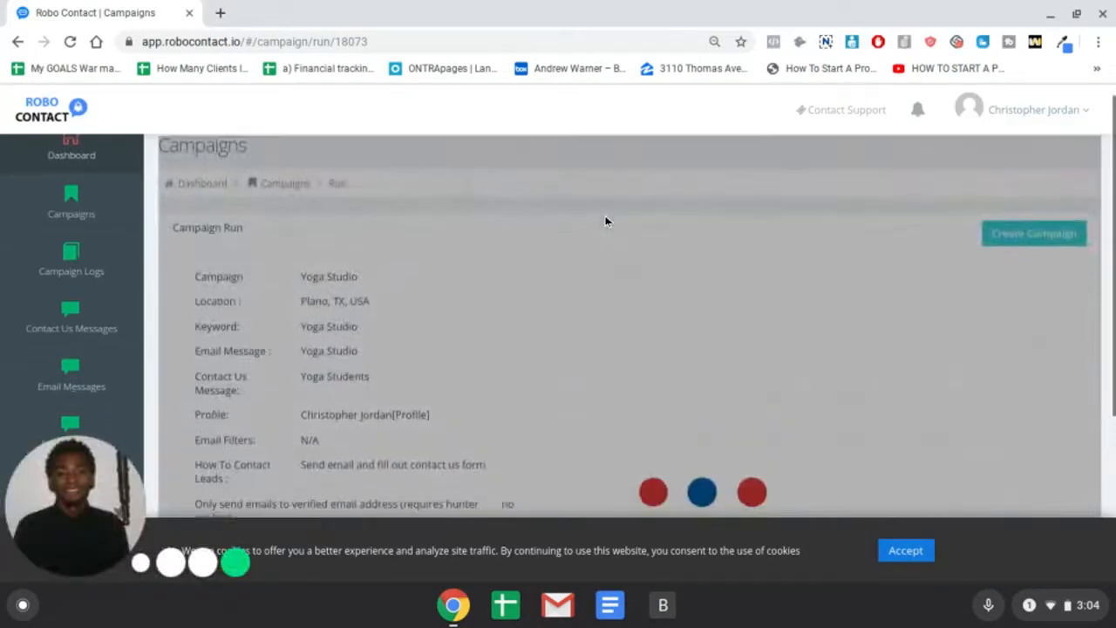
Scroll through the finished run's results table of six Plano yoga studio leads
{"action": "scroll", "coordinate": [470, 229], "scroll_direction": "down", "scroll_amount": 3}
{"action": "scroll", "coordinate": [471, 229], "scroll_direction": "down", "scroll_amount": 3}
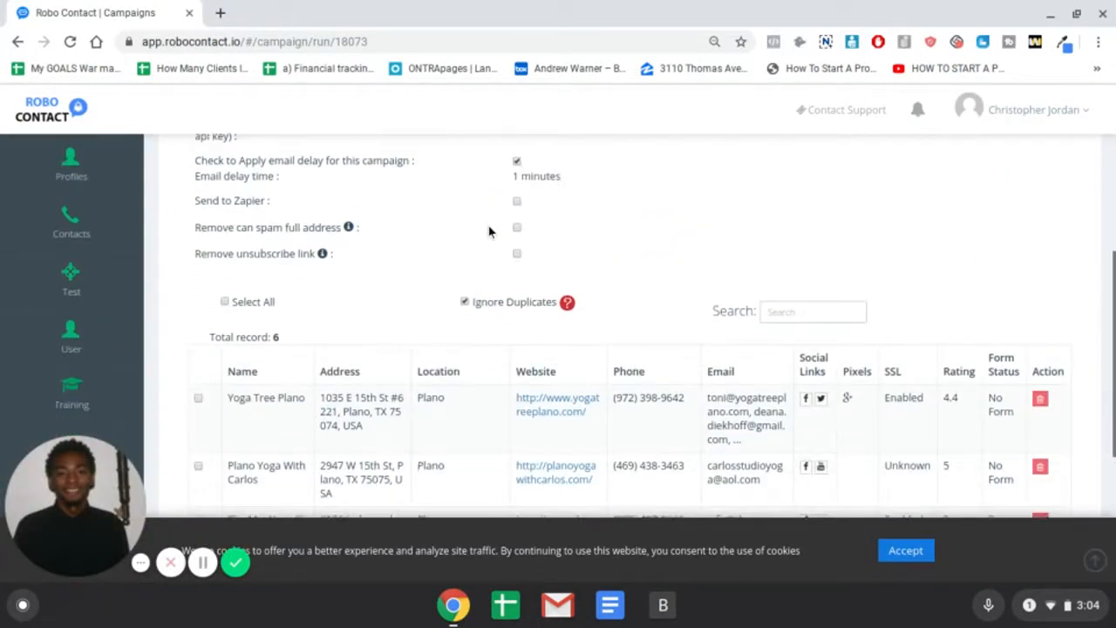
{"action": "scroll", "coordinate": [458, 270], "scroll_direction": "down", "scroll_amount": 1}
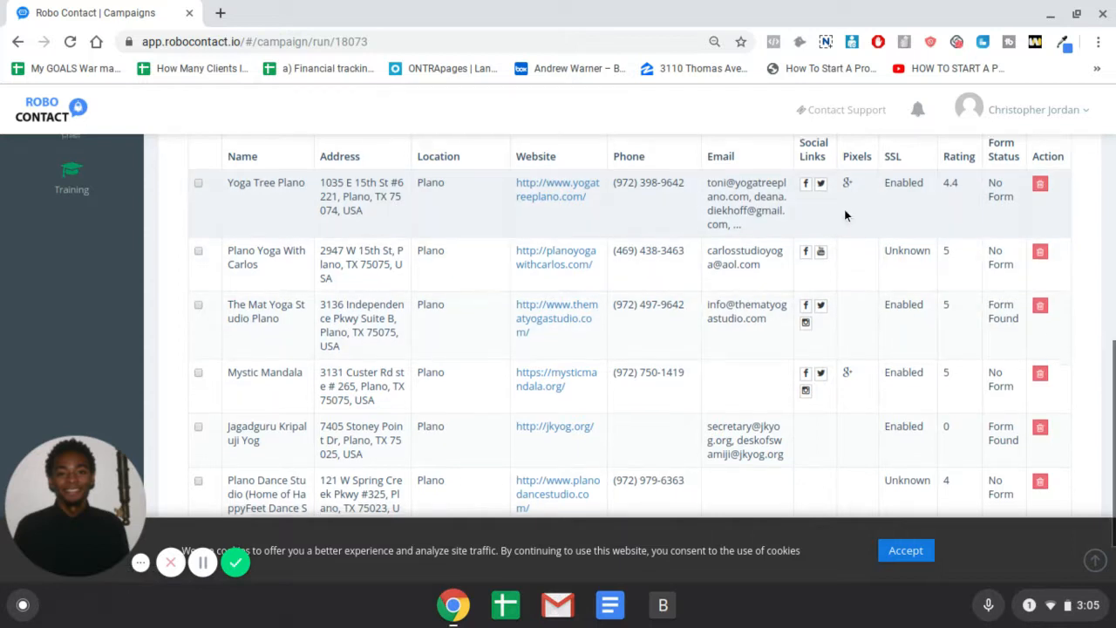
{"action": "scroll", "coordinate": [844, 209], "scroll_direction": "down", "scroll_amount": 1}
{"action": "scroll", "coordinate": [843, 209], "scroll_direction": "down", "scroll_amount": 2}
{"action": "scroll", "coordinate": [858, 213], "scroll_direction": "up", "scroll_amount": 3}
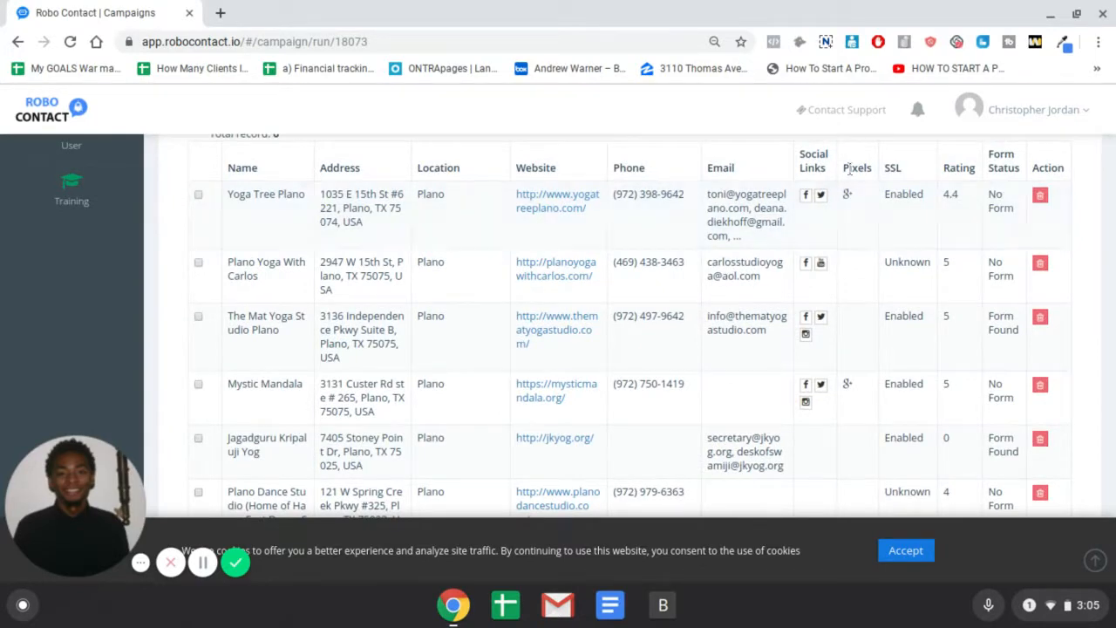
{"action": "scroll", "coordinate": [850, 216], "scroll_direction": "down", "scroll_amount": 1}
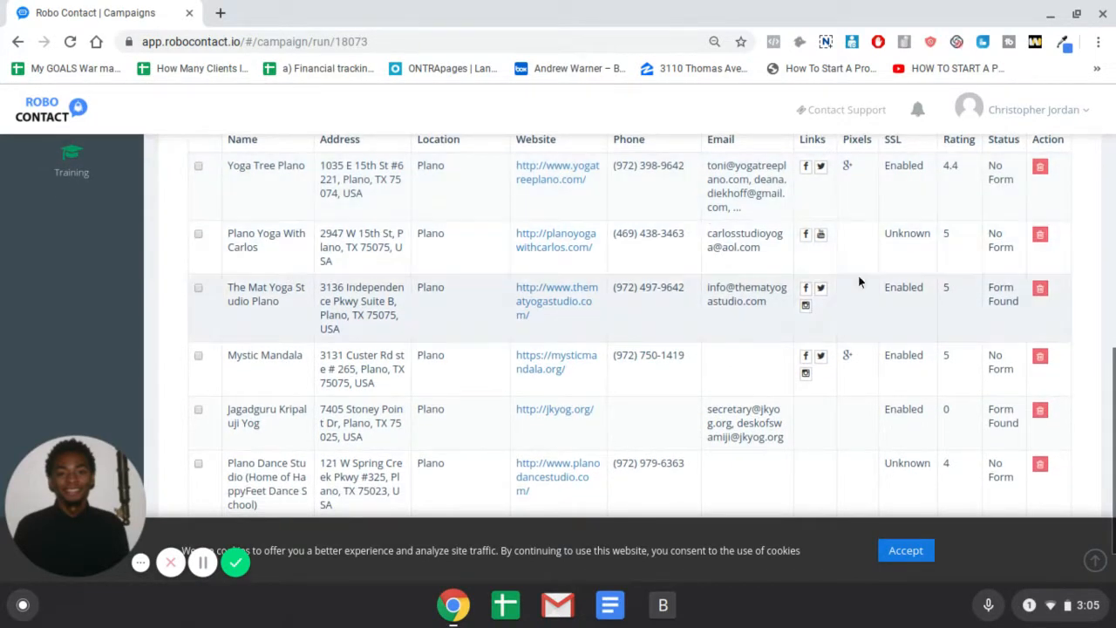
{"action": "scroll", "coordinate": [860, 349], "scroll_direction": "down", "scroll_amount": 2}
{"action": "scroll", "coordinate": [863, 376], "scroll_direction": "up", "scroll_amount": 3}
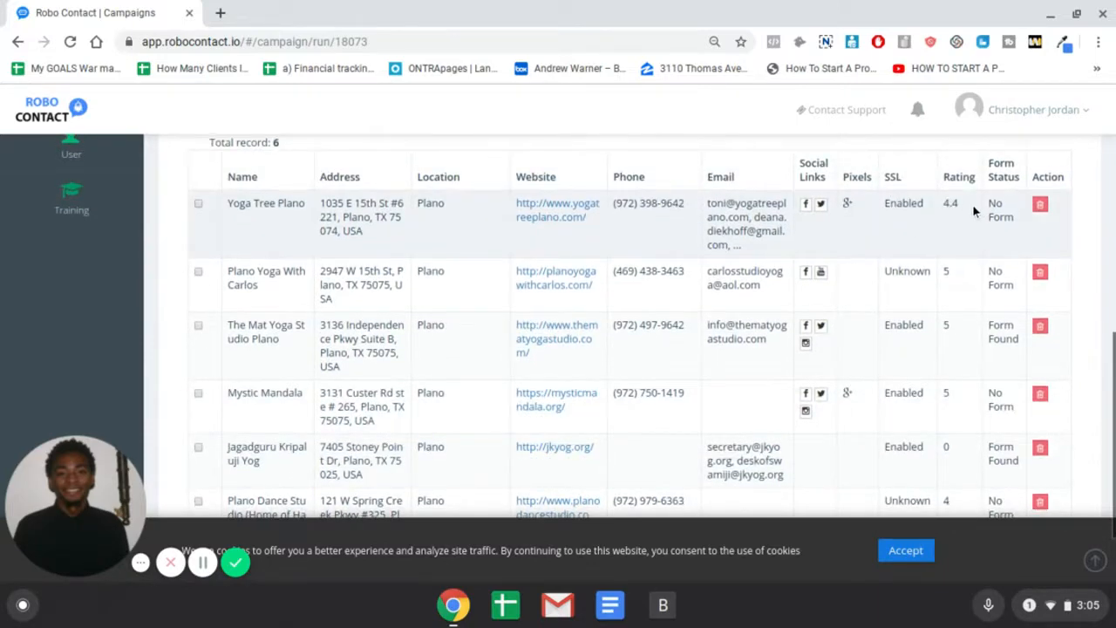
{"action": "scroll", "coordinate": [972, 204], "scroll_direction": "down", "scroll_amount": 1}
{"action": "left_click", "coordinate": [1029, 110]}
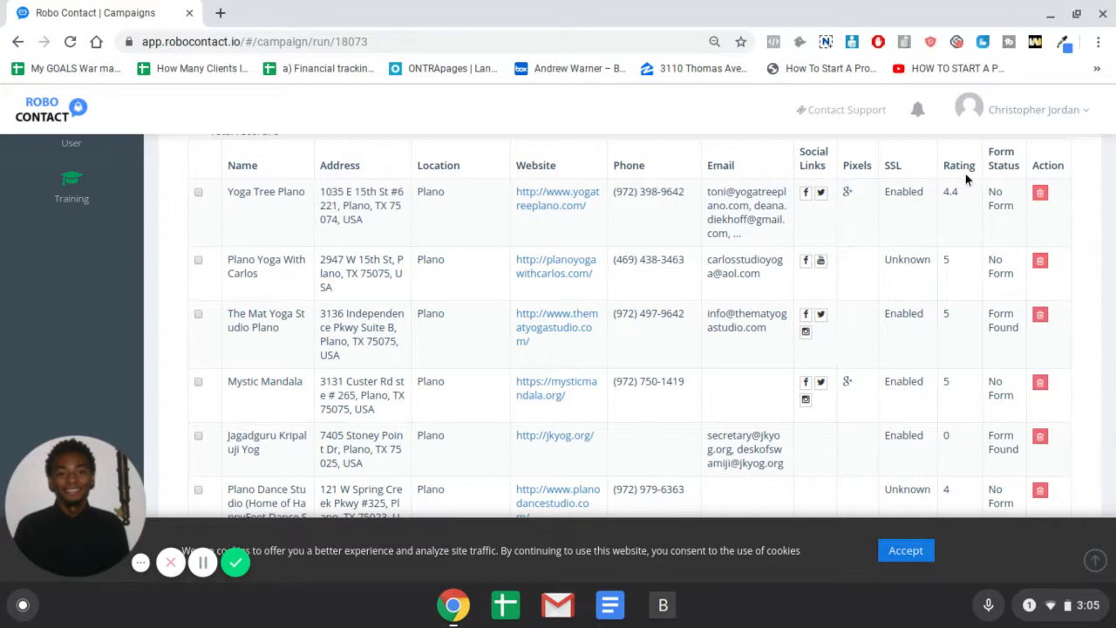
{"action": "scroll", "coordinate": [1062, 274], "scroll_direction": "down", "scroll_amount": 2}
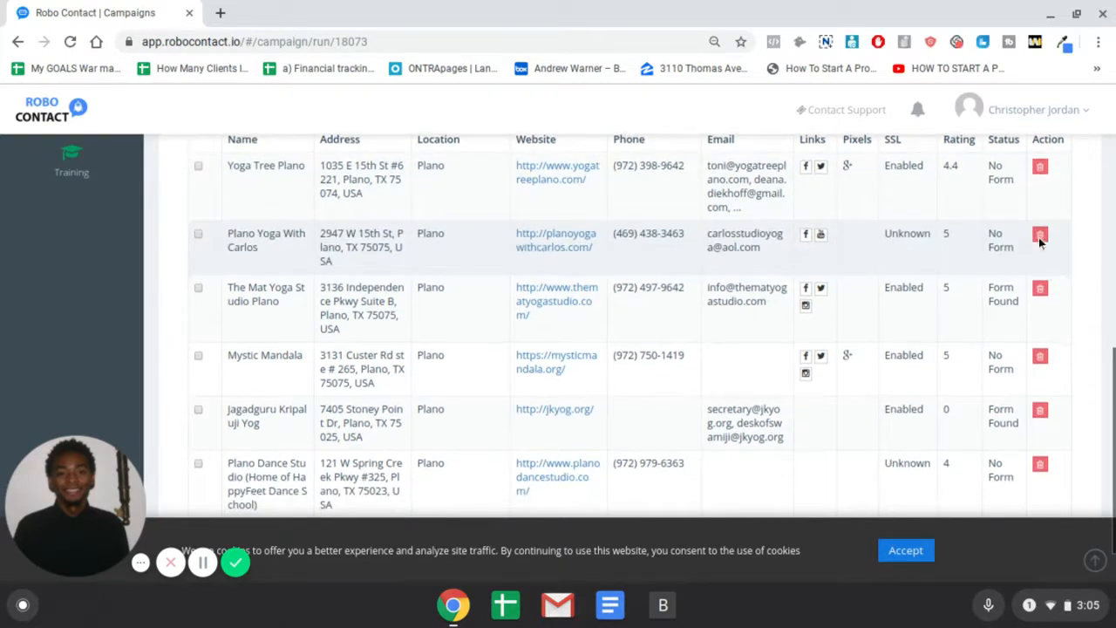
Delete the Yoga Tree Plano lead and confirm, leaving five leads in the results
{"action": "left_click", "coordinate": [1041, 169]}
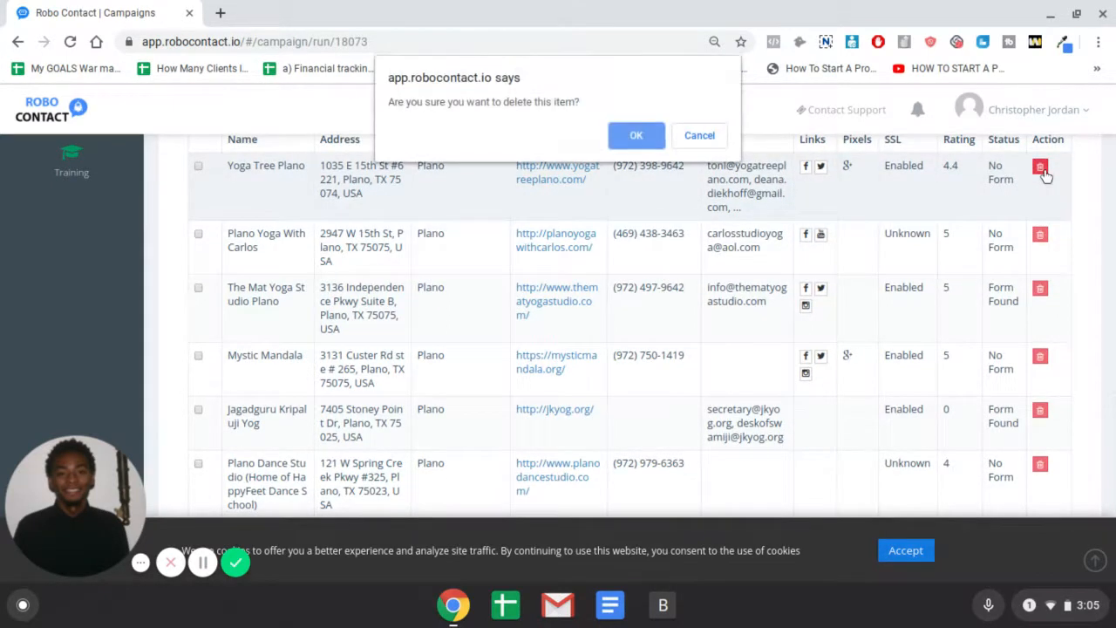
{"action": "left_click", "coordinate": [637, 136]}
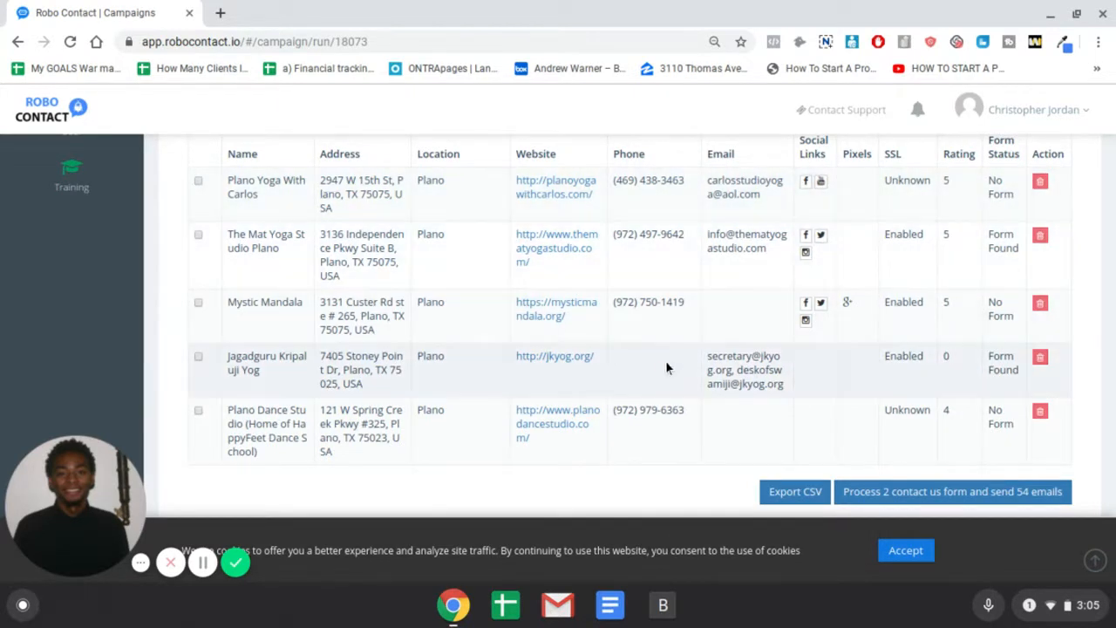
{"action": "scroll", "coordinate": [663, 362], "scroll_direction": "down", "scroll_amount": 1}
{"action": "scroll", "coordinate": [664, 369], "scroll_direction": "up", "scroll_amount": 1}
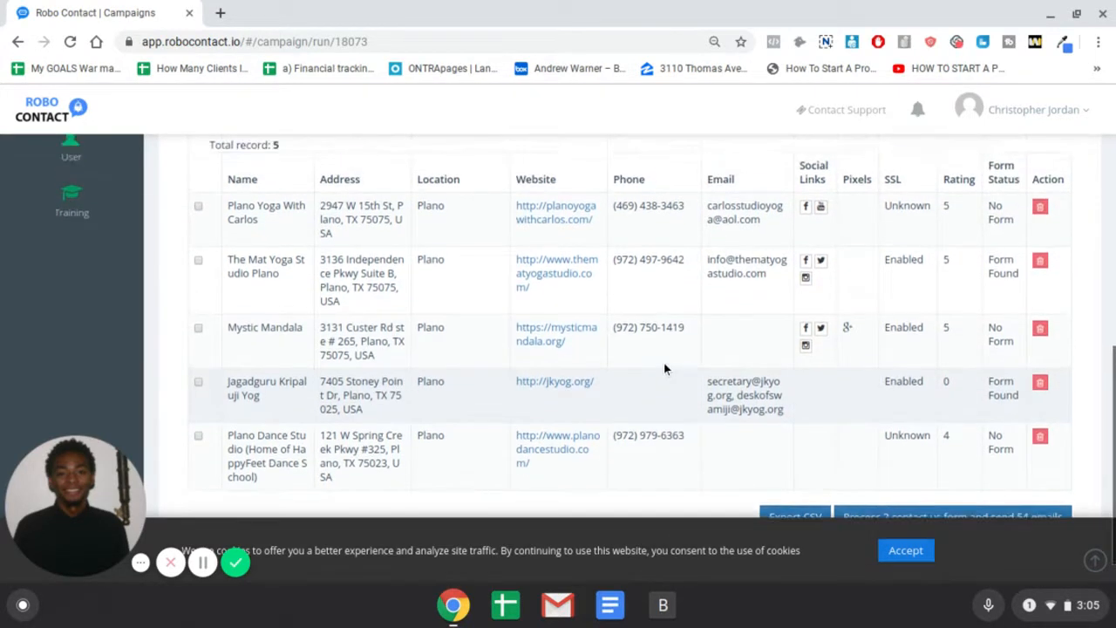
{"action": "scroll", "coordinate": [663, 368], "scroll_direction": "down", "scroll_amount": 1}
{"action": "scroll", "coordinate": [663, 369], "scroll_direction": "up", "scroll_amount": 10}
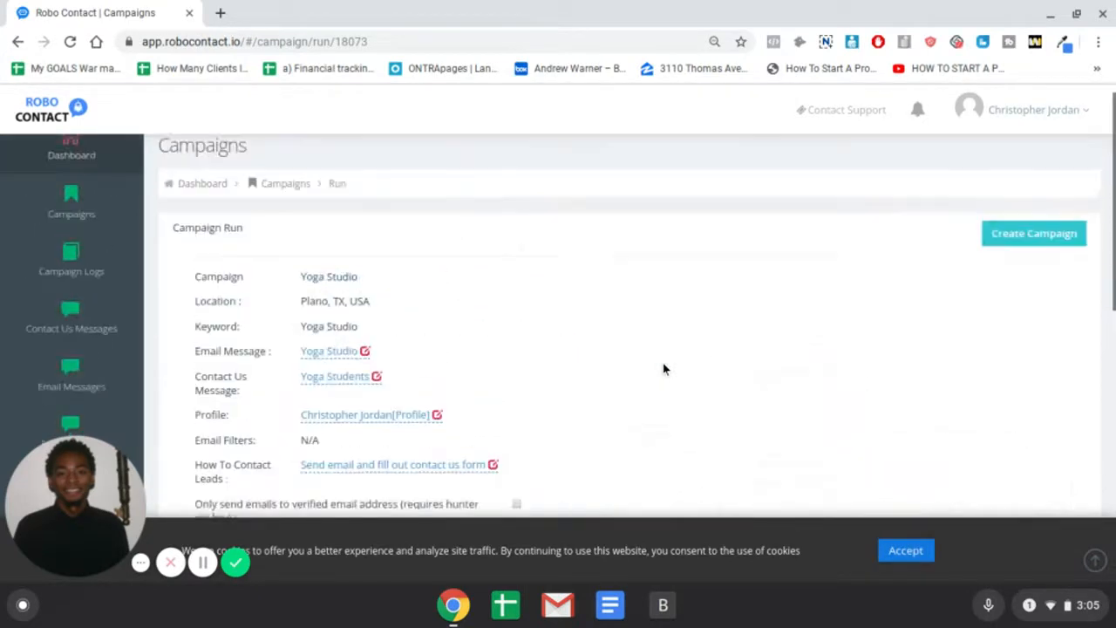
{"action": "scroll", "coordinate": [663, 369], "scroll_direction": "down", "scroll_amount": 3}
{"action": "scroll", "coordinate": [663, 369], "scroll_direction": "down", "scroll_amount": 4}
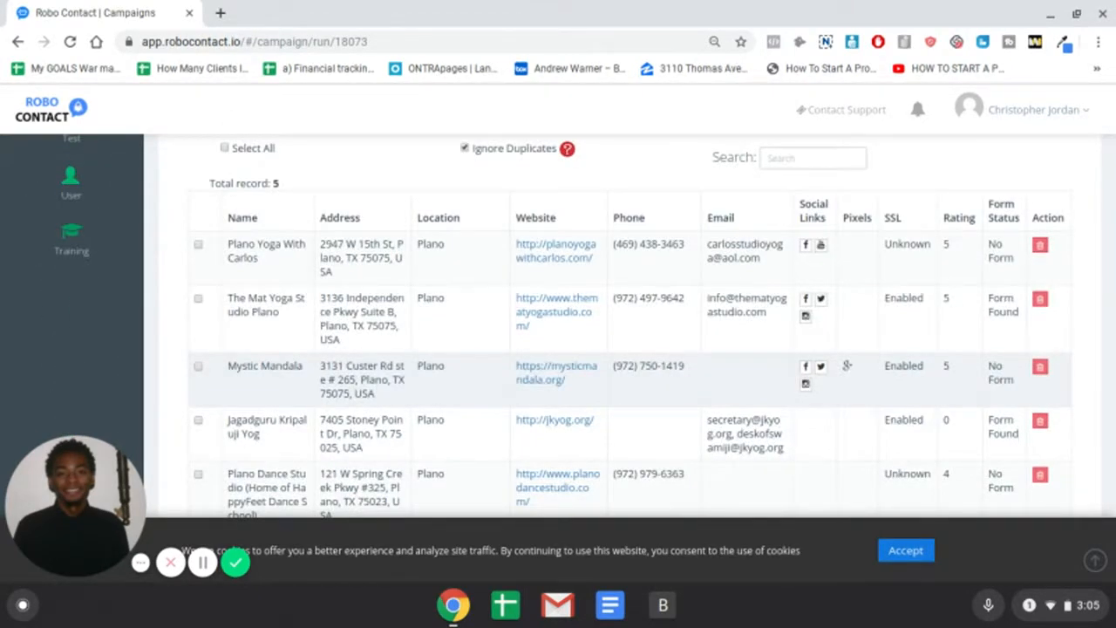
{"action": "scroll", "coordinate": [662, 364], "scroll_direction": "down", "scroll_amount": 1}
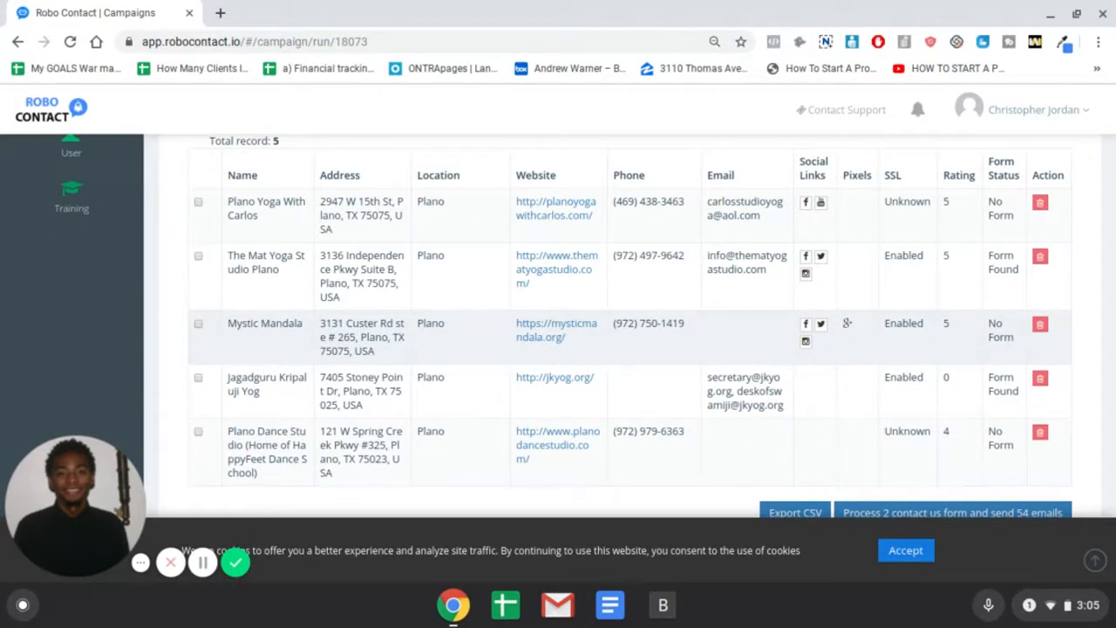
{"action": "scroll", "coordinate": [667, 369], "scroll_direction": "down", "scroll_amount": 1}
{"action": "scroll", "coordinate": [667, 368], "scroll_direction": "up", "scroll_amount": 7}
{"action": "scroll", "coordinate": [664, 367], "scroll_direction": "down", "scroll_amount": 7}
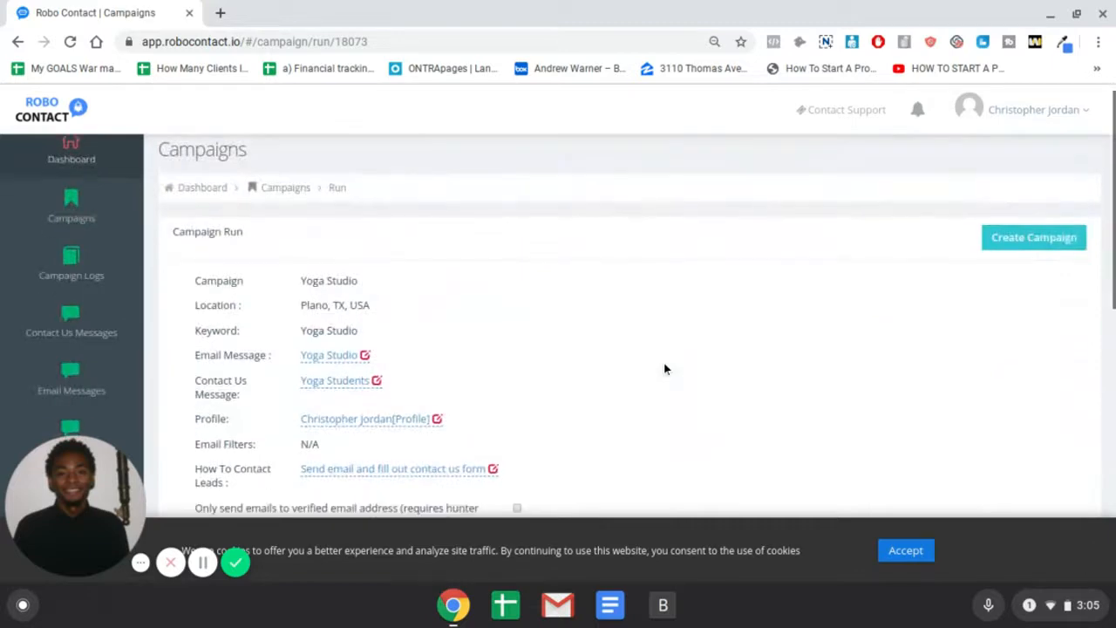
{"action": "scroll", "coordinate": [664, 367], "scroll_direction": "up", "scroll_amount": 4}
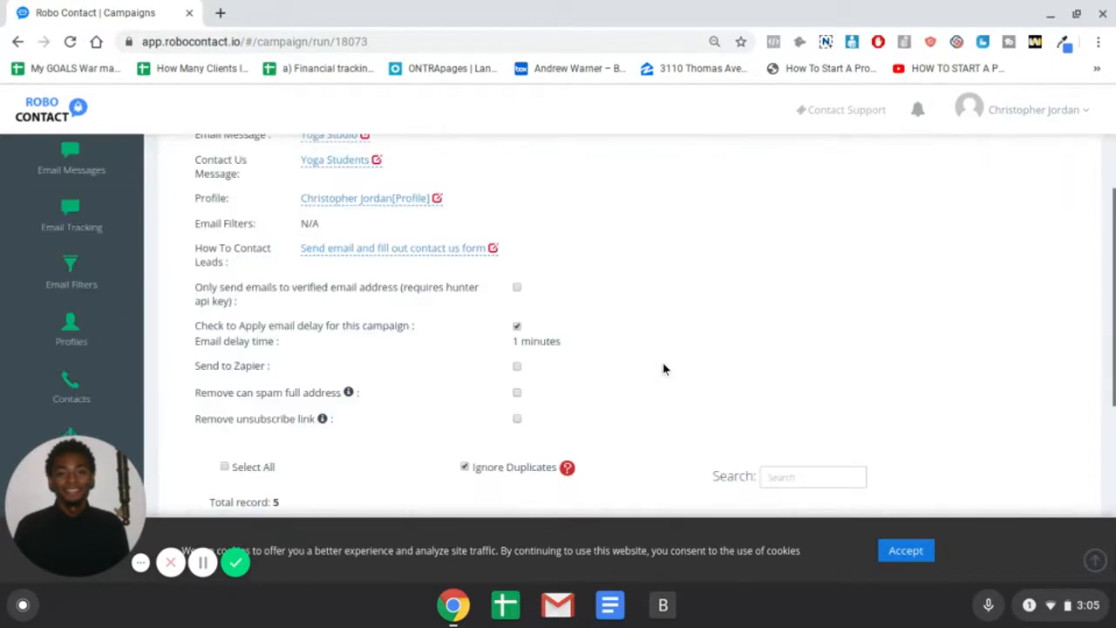
{"action": "scroll", "coordinate": [662, 368], "scroll_direction": "down", "scroll_amount": 2}
{"action": "scroll", "coordinate": [662, 368], "scroll_direction": "up", "scroll_amount": 4}
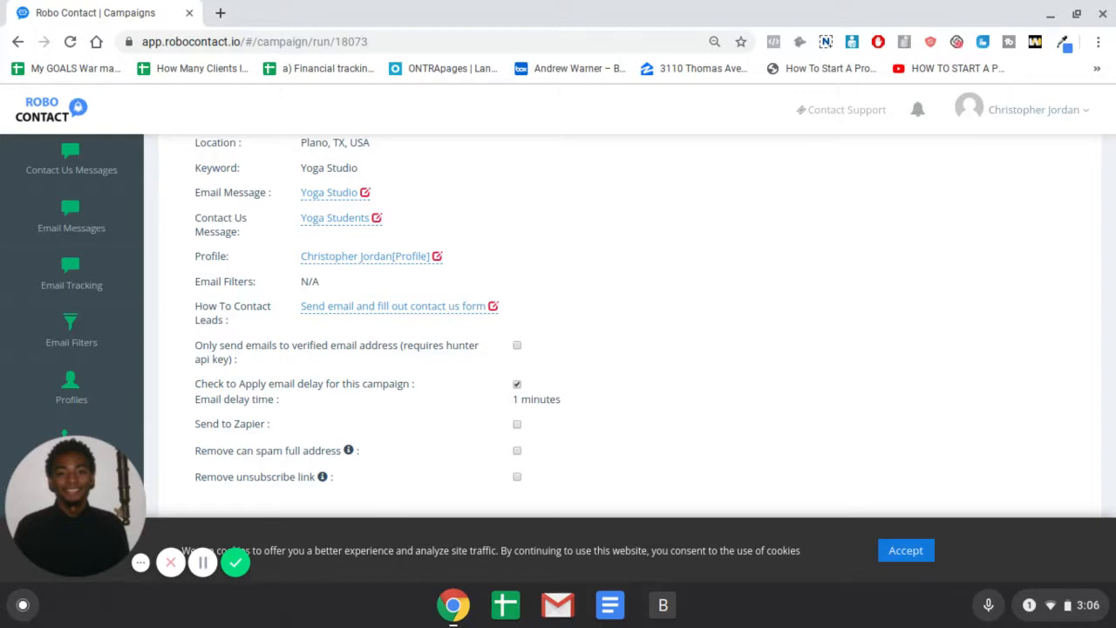
{"action": "scroll", "coordinate": [662, 362], "scroll_direction": "down", "scroll_amount": 1}
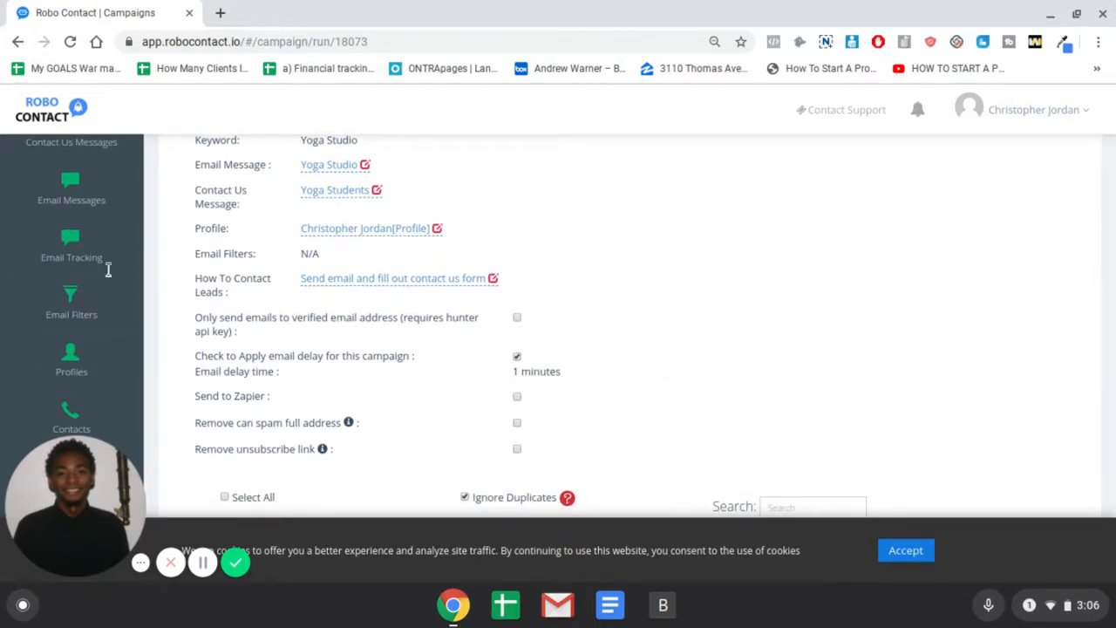
{"action": "scroll", "coordinate": [765, 287], "scroll_direction": "up", "scroll_amount": 1}
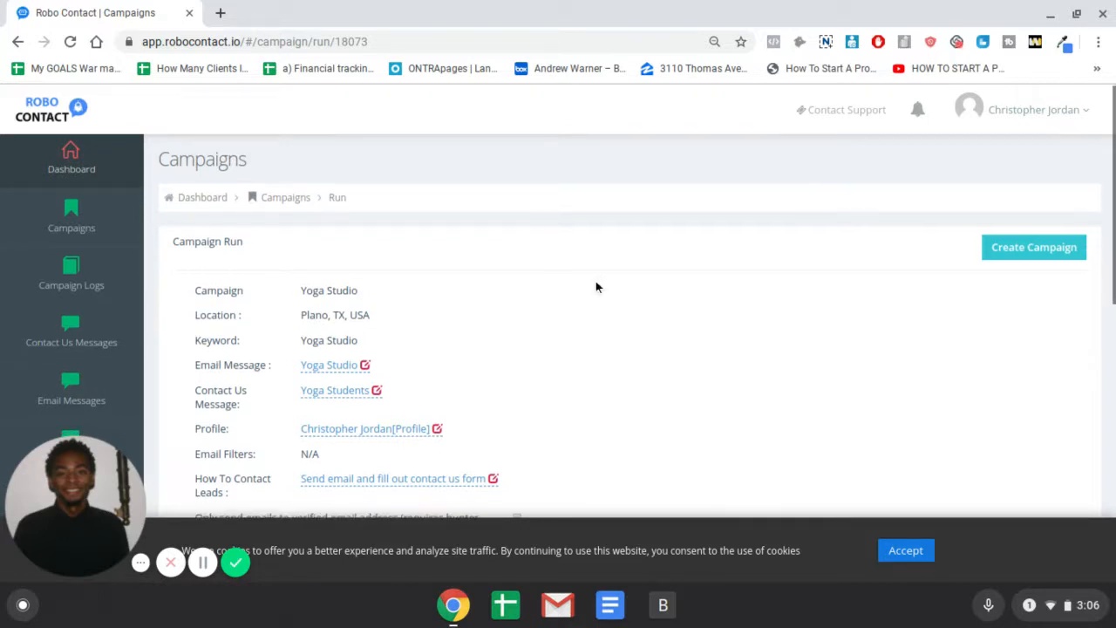
{"action": "scroll", "coordinate": [595, 280], "scroll_direction": "down", "scroll_amount": 3}
{"action": "scroll", "coordinate": [596, 284], "scroll_direction": "up", "scroll_amount": 2}
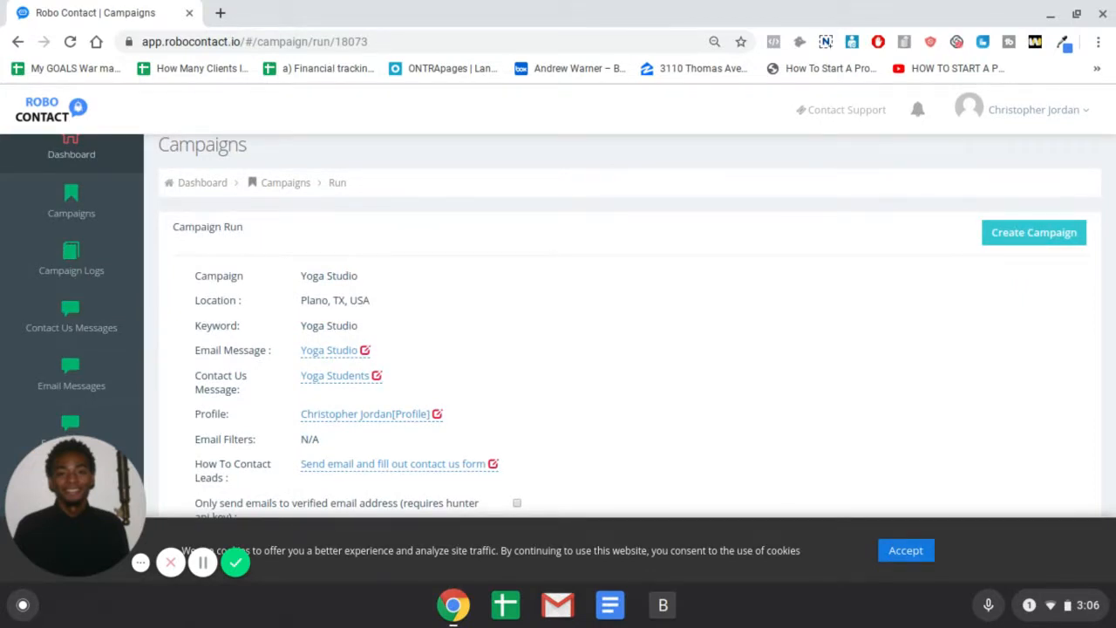
{"action": "scroll", "coordinate": [585, 289], "scroll_direction": "up", "scroll_amount": 1}
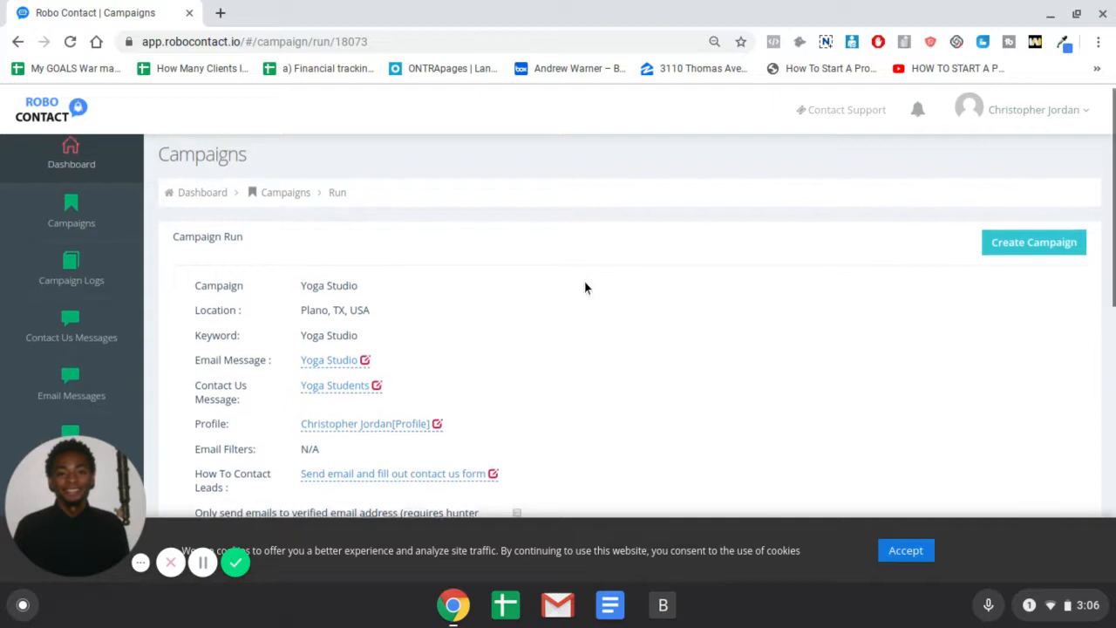